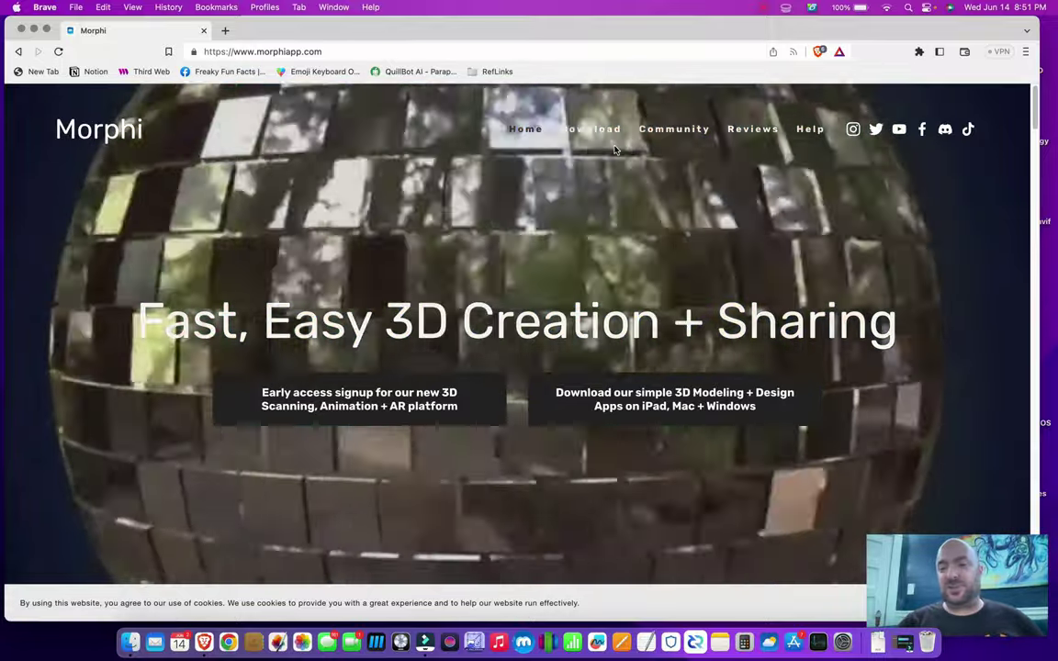
{"action": "mouse_move", "coordinate": [614, 147]}
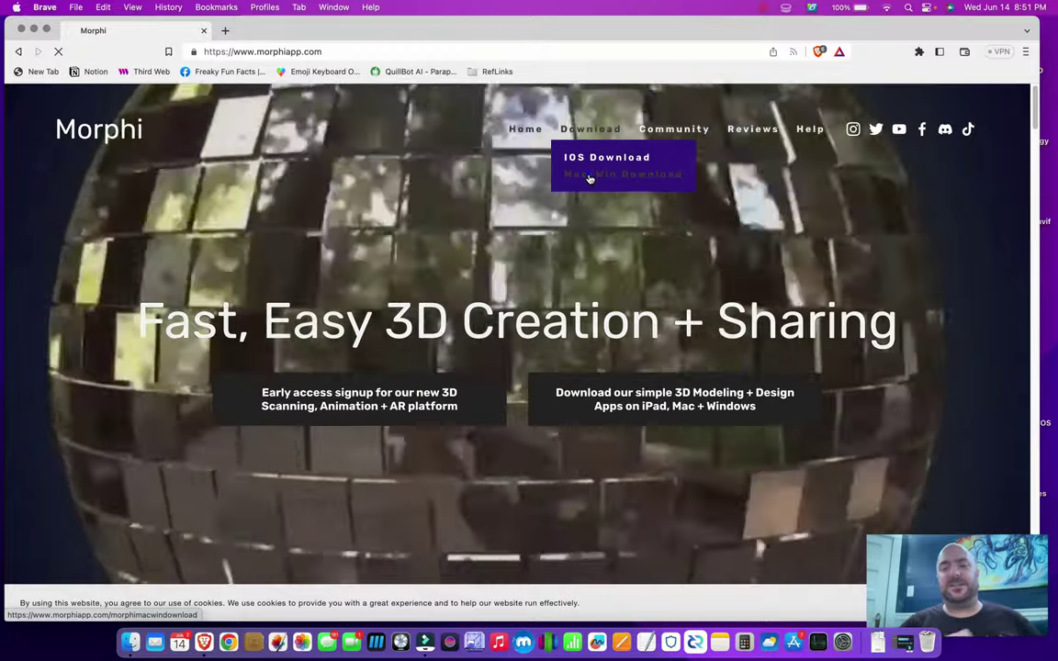
{"action": "left_click", "coordinate": [589, 177]}
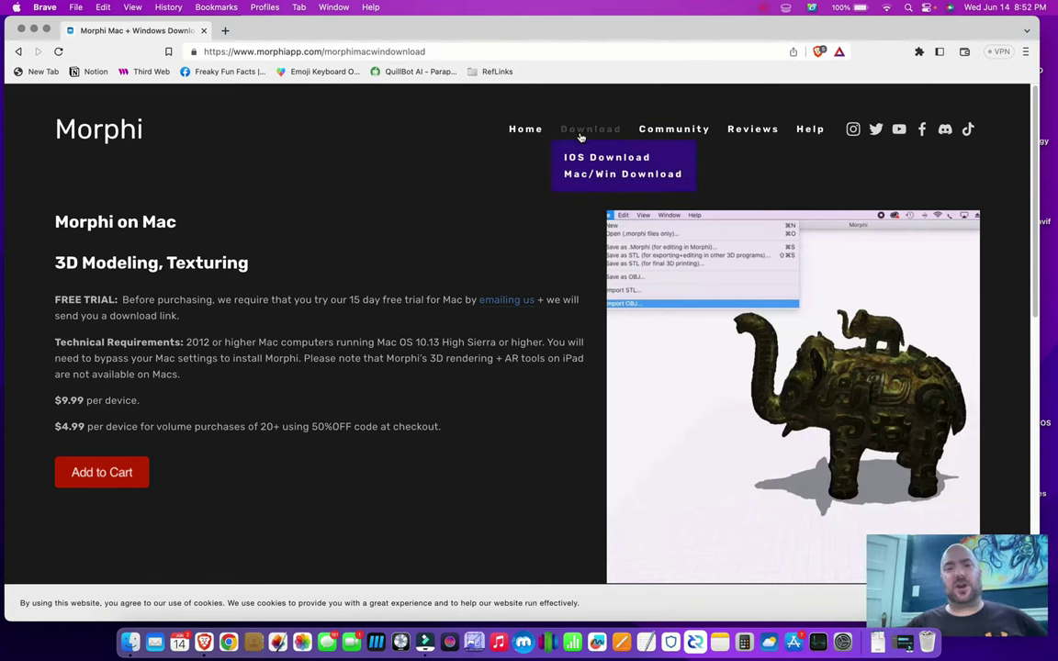
{"action": "scroll", "coordinate": [231, 471], "scroll_direction": "down", "scroll_amount": 5}
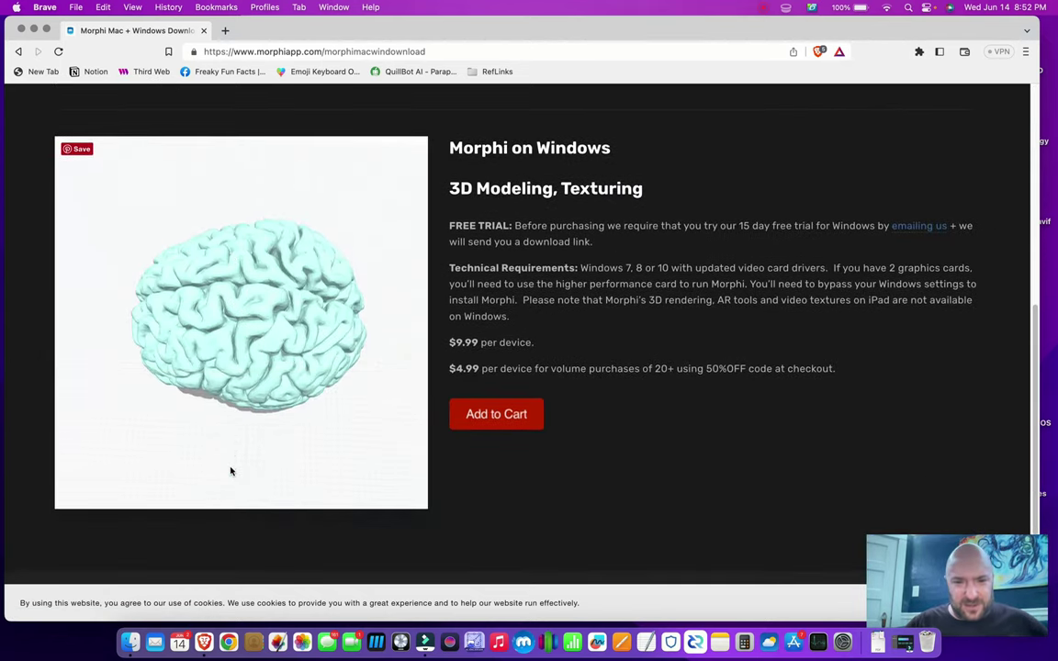
{"action": "scroll", "coordinate": [229, 470], "scroll_direction": "up", "scroll_amount": 6}
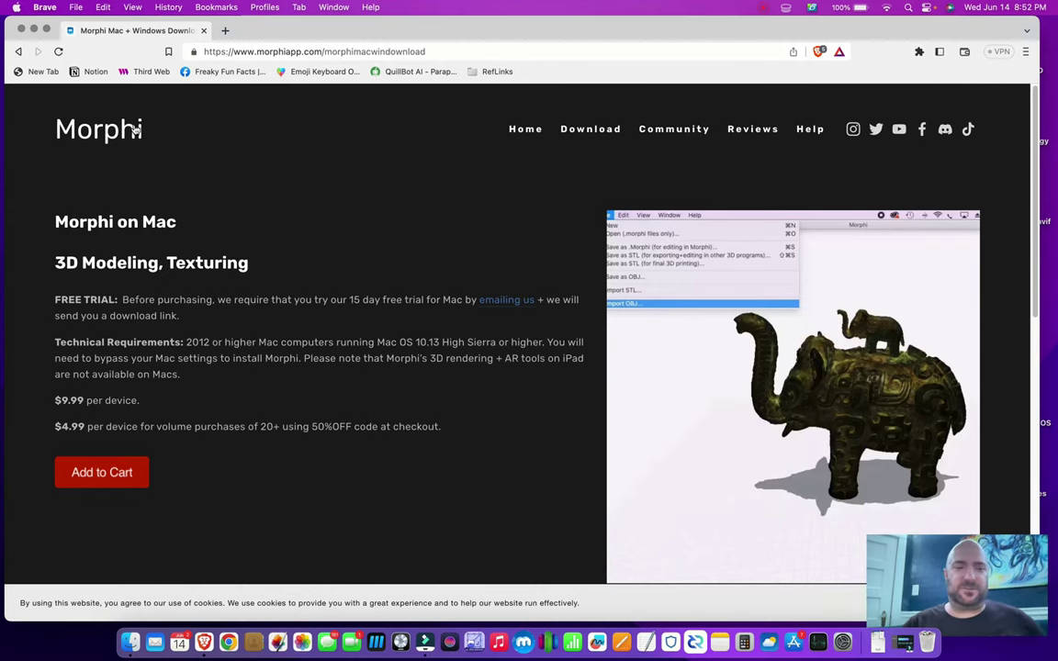
Switch from the browser to the Morphi desktop app and enlarge its window to fill most of the screen.
{"action": "left_click", "coordinate": [20, 31]}
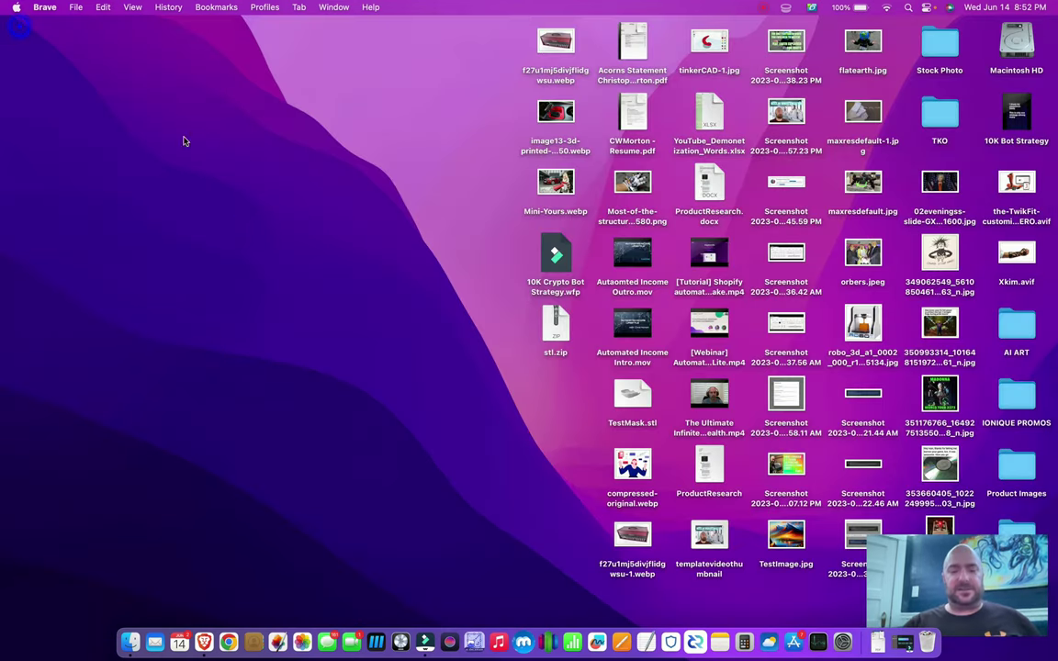
{"action": "left_click", "coordinate": [524, 629]}
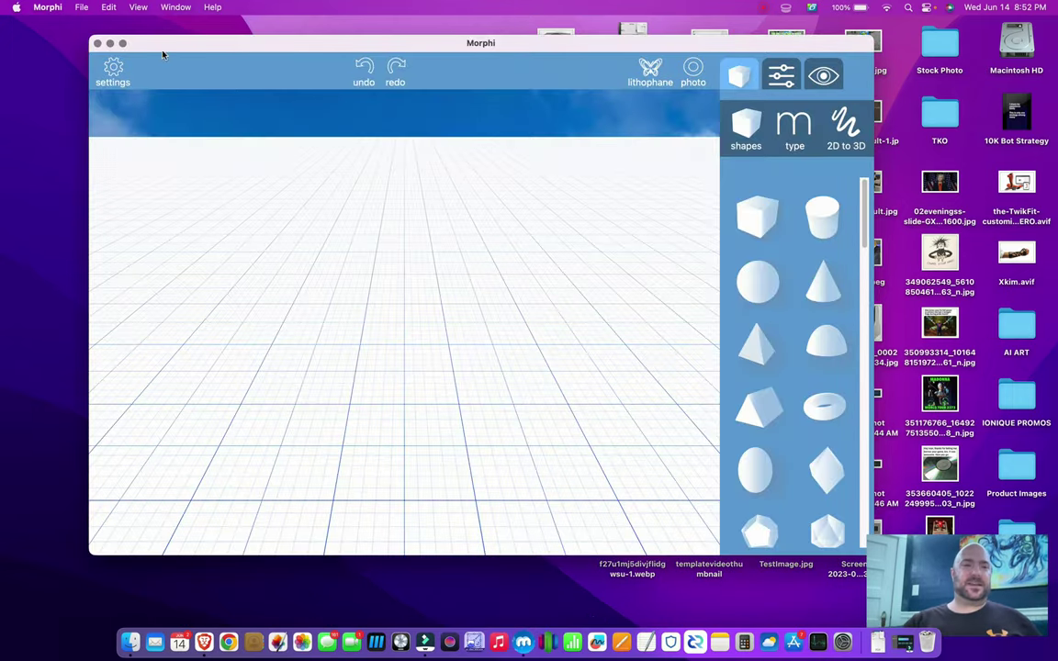
{"action": "left_click_drag", "start_coordinate": [154, 46], "coordinate": [78, 35]}
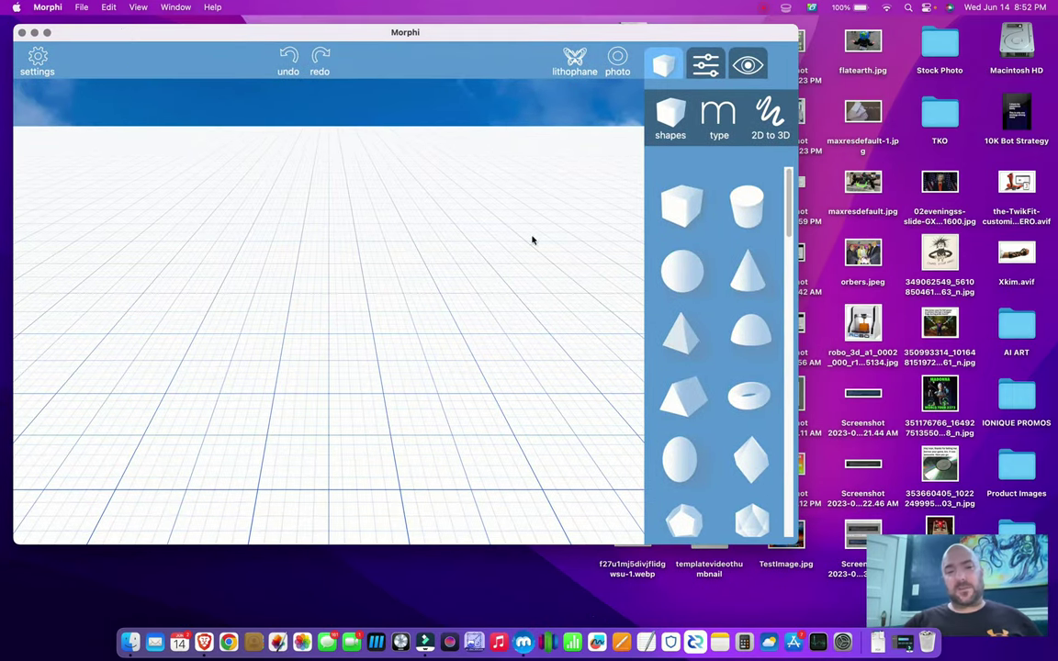
{"action": "left_click_drag", "start_coordinate": [795, 542], "coordinate": [1054, 612]}
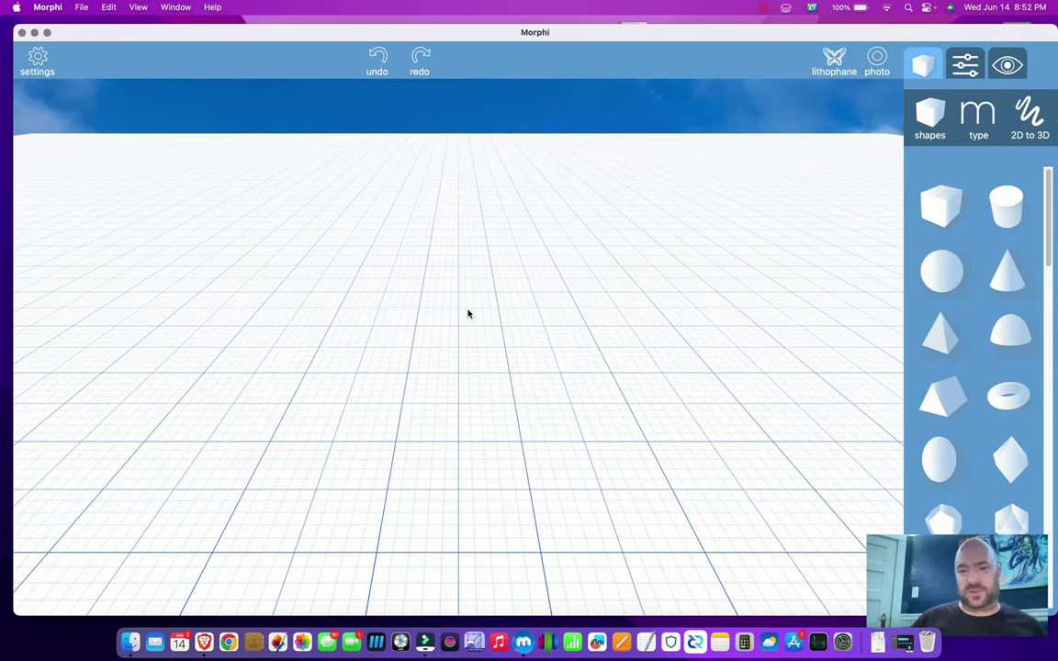
Examine the library of 3D shapes and the letters offered as type, ending back on the shapes.
{"action": "scroll", "coordinate": [946, 318], "scroll_direction": "down", "scroll_amount": 5}
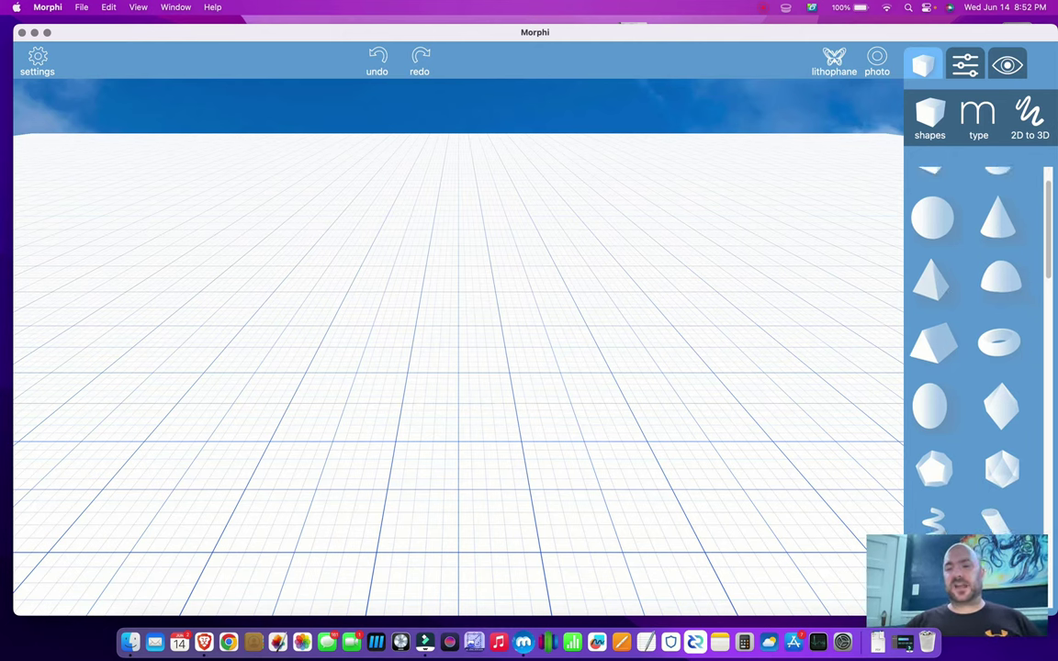
{"action": "scroll", "coordinate": [949, 315], "scroll_direction": "down", "scroll_amount": 5}
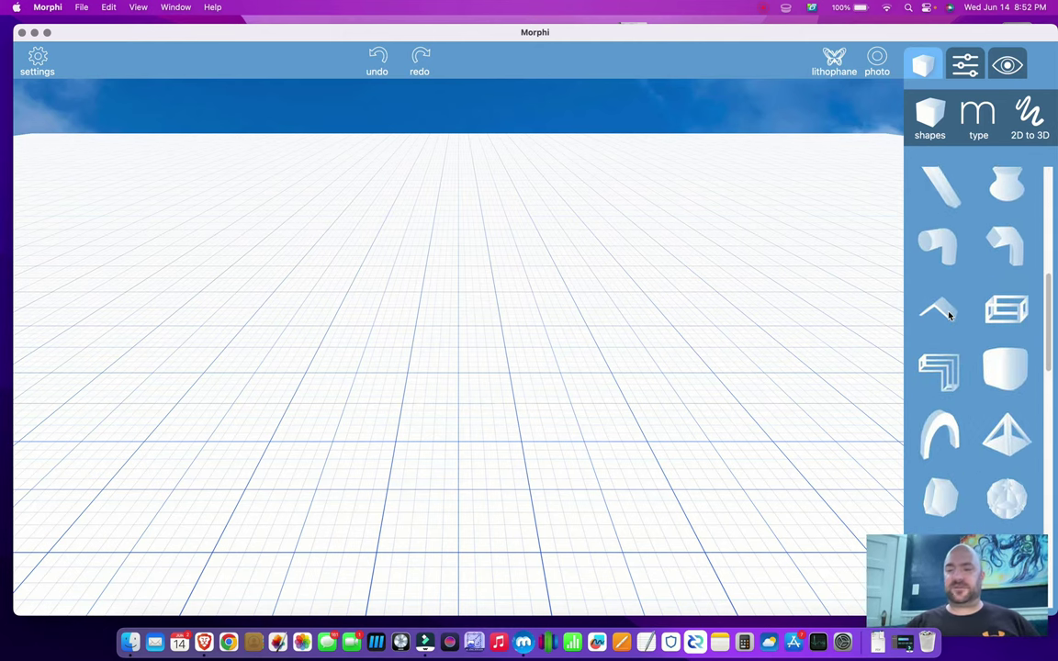
{"action": "scroll", "coordinate": [949, 316], "scroll_direction": "up", "scroll_amount": 10}
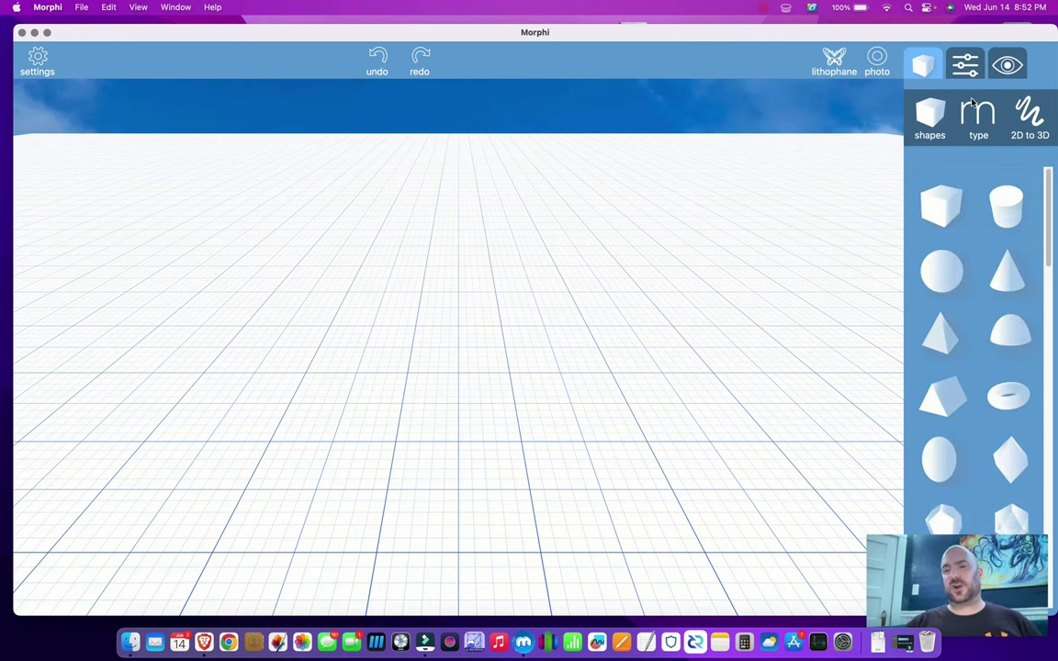
{"action": "left_click", "coordinate": [978, 117]}
{"action": "scroll", "coordinate": [974, 291], "scroll_direction": "down", "scroll_amount": 2}
{"action": "scroll", "coordinate": [973, 292], "scroll_direction": "down", "scroll_amount": 7}
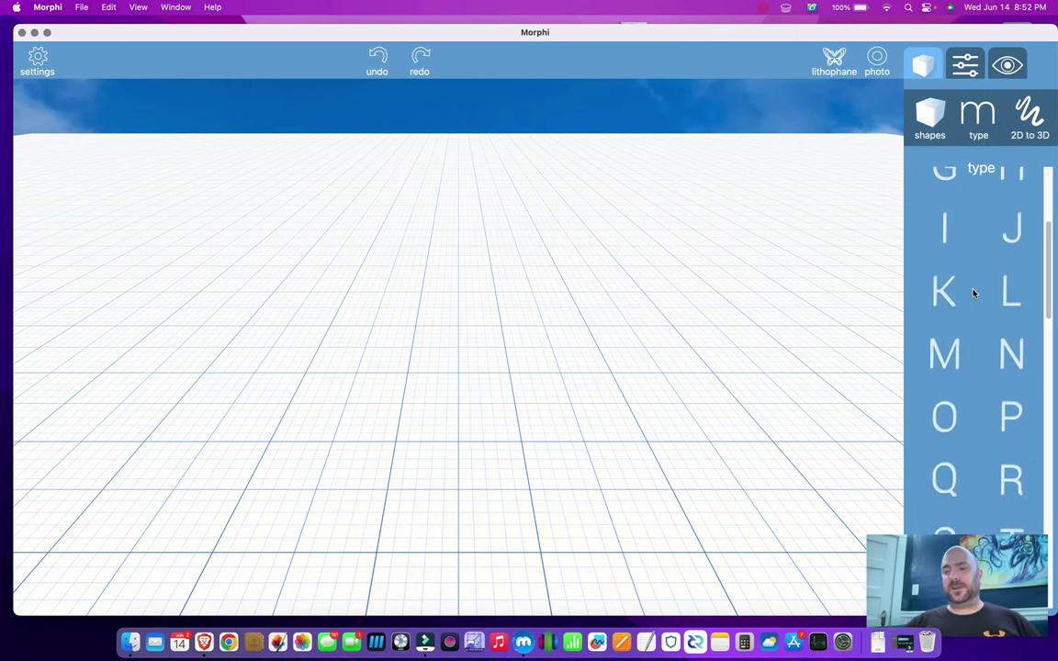
{"action": "scroll", "coordinate": [973, 292], "scroll_direction": "up", "scroll_amount": 10}
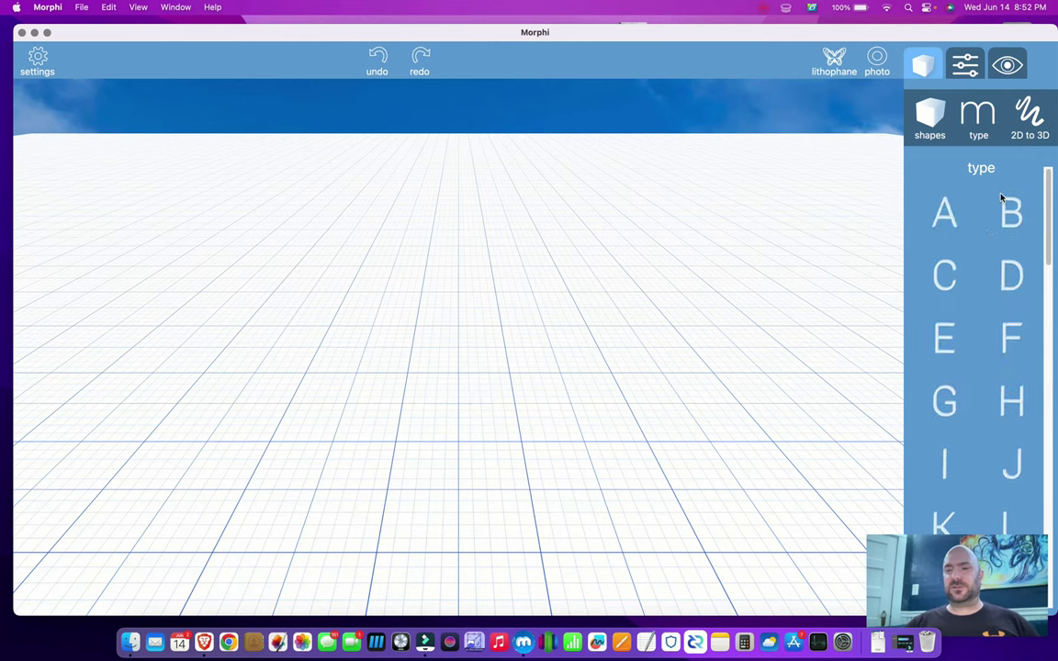
{"action": "left_click", "coordinate": [933, 116]}
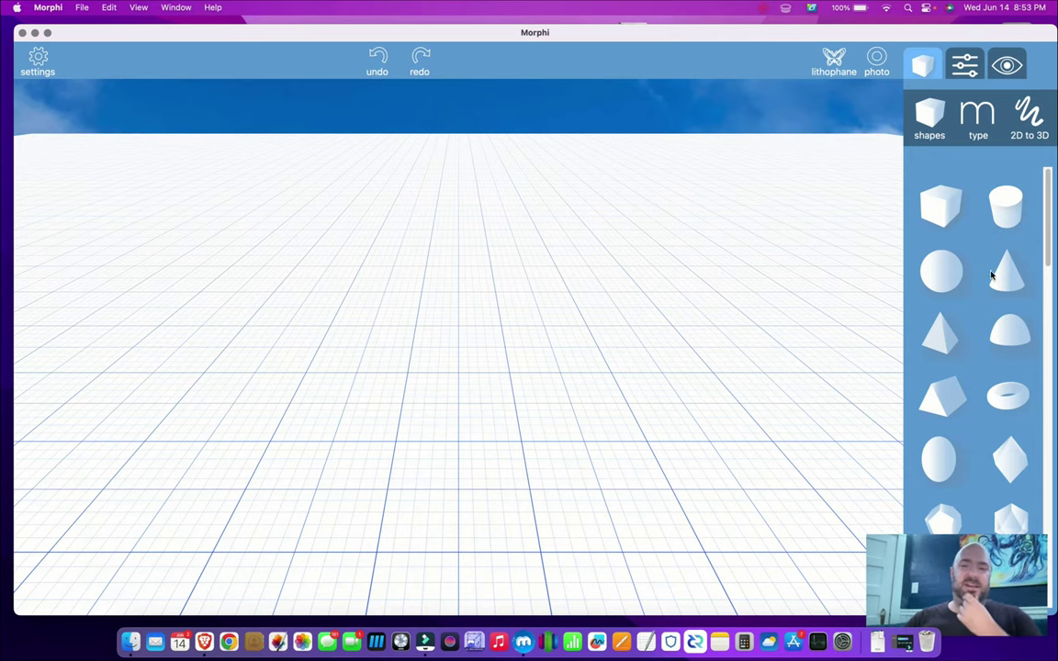
Place a cylinder near the centre of the empty workplane.
{"action": "left_click_drag", "start_coordinate": [1012, 212], "coordinate": [459, 362]}
{"action": "mouse_move", "coordinate": [551, 392]}
{"action": "left_mouse_down"}
{"action": "mouse_move", "coordinate": [526, 406]}
{"action": "mouse_move", "coordinate": [536, 420]}
{"action": "mouse_move", "coordinate": [545, 404]}
{"action": "left_mouse_up"}
{"action": "scroll", "coordinate": [668, 309], "scroll_direction": "down", "scroll_amount": 5}
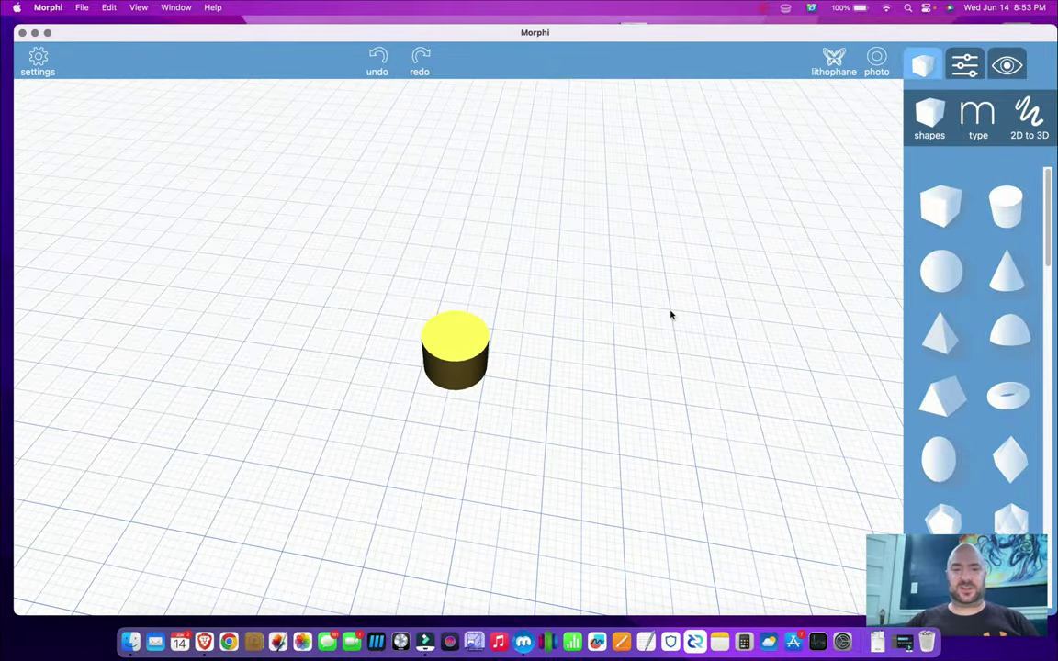
{"action": "left_click_drag", "start_coordinate": [630, 361], "coordinate": [589, 356]}
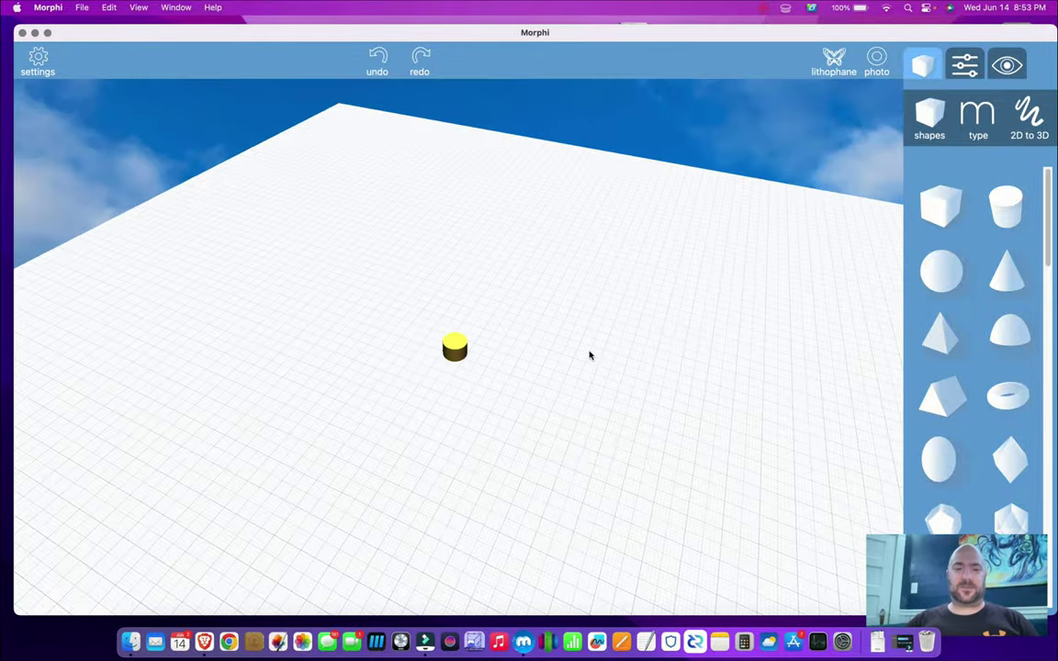
Widen the cylinder into a flat disc by raising its diameter parameter to about 127 mm.
{"action": "left_click", "coordinate": [455, 349]}
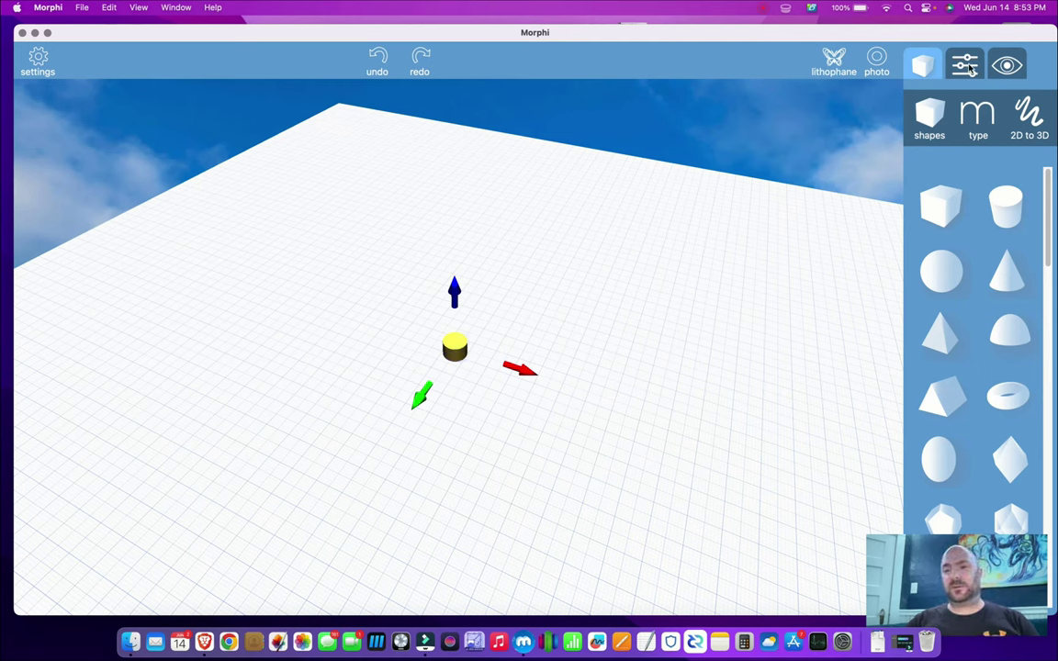
{"action": "left_click", "coordinate": [964, 64]}
{"action": "scroll", "coordinate": [971, 305], "scroll_direction": "down", "scroll_amount": 5}
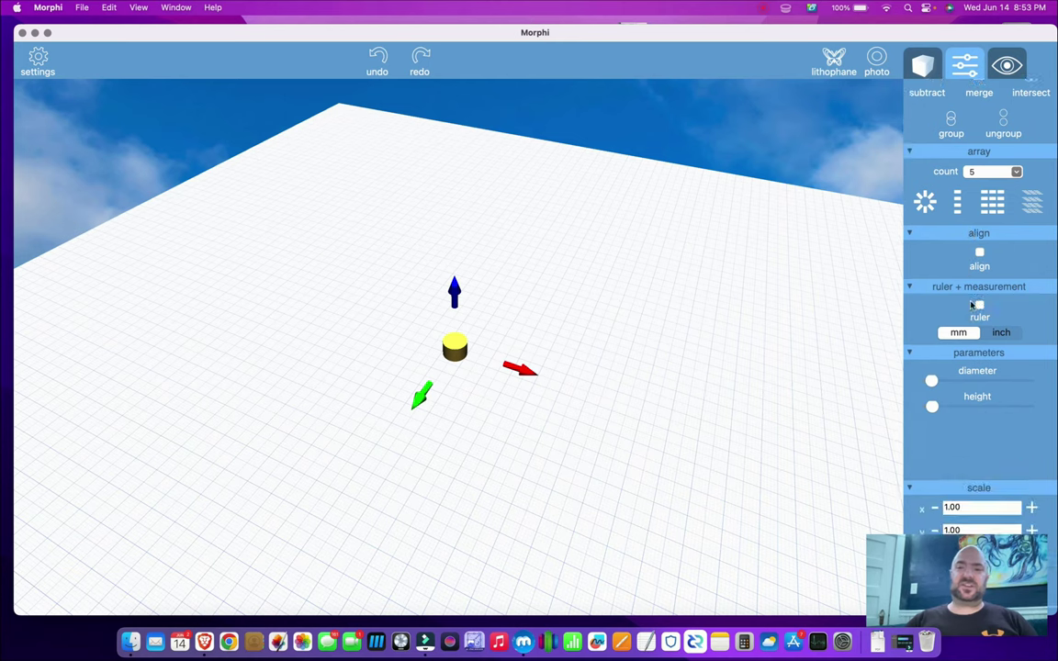
{"action": "scroll", "coordinate": [972, 305], "scroll_direction": "up", "scroll_amount": 5}
{"action": "scroll", "coordinate": [972, 305], "scroll_direction": "down", "scroll_amount": 4}
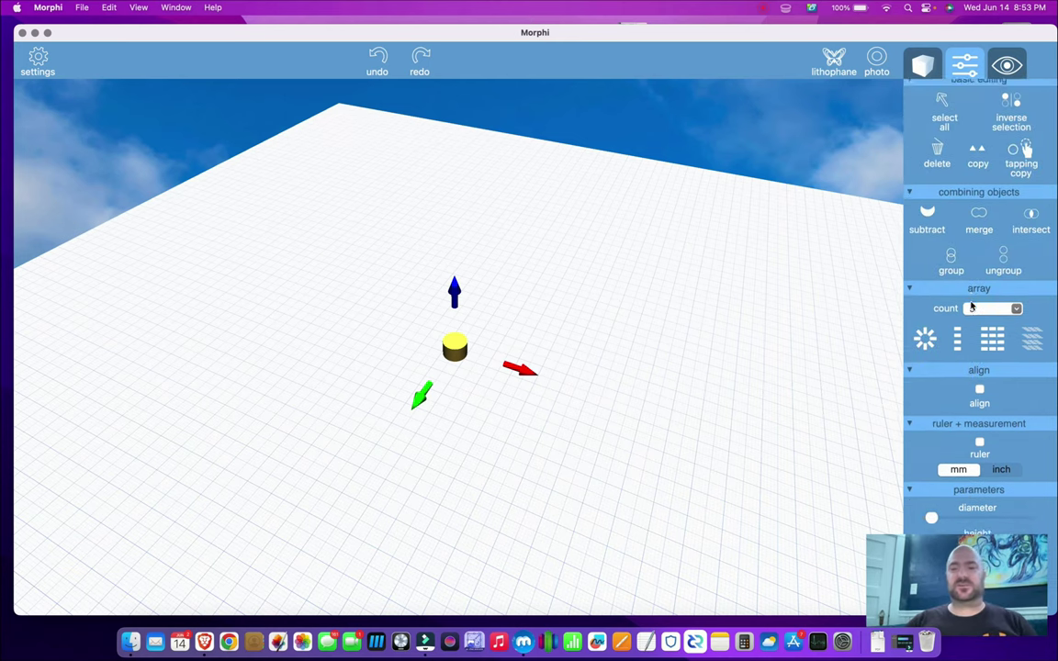
{"action": "scroll", "coordinate": [971, 305], "scroll_direction": "down", "scroll_amount": 3}
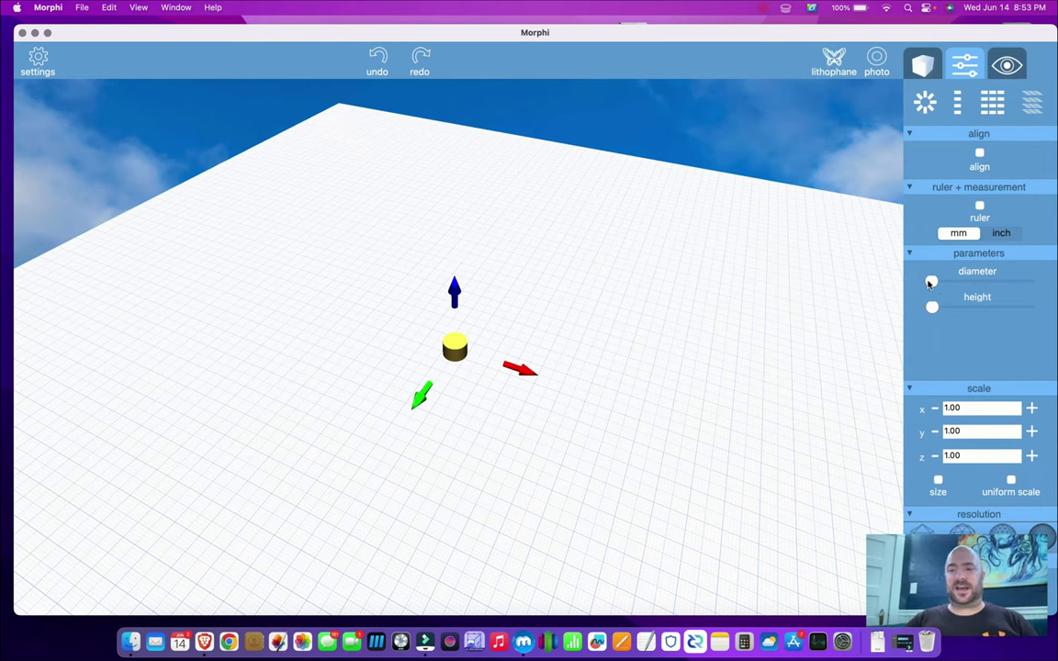
{"action": "left_click_drag", "start_coordinate": [932, 283], "coordinate": [971, 289]}
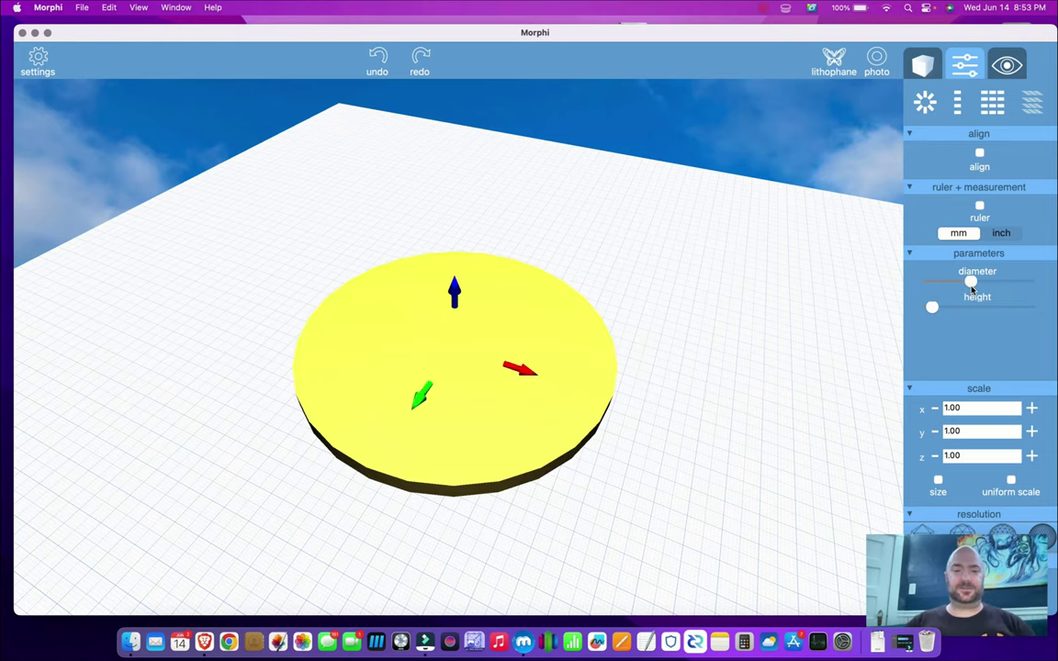
{"action": "left_click_drag", "start_coordinate": [733, 310], "coordinate": [829, 337]}
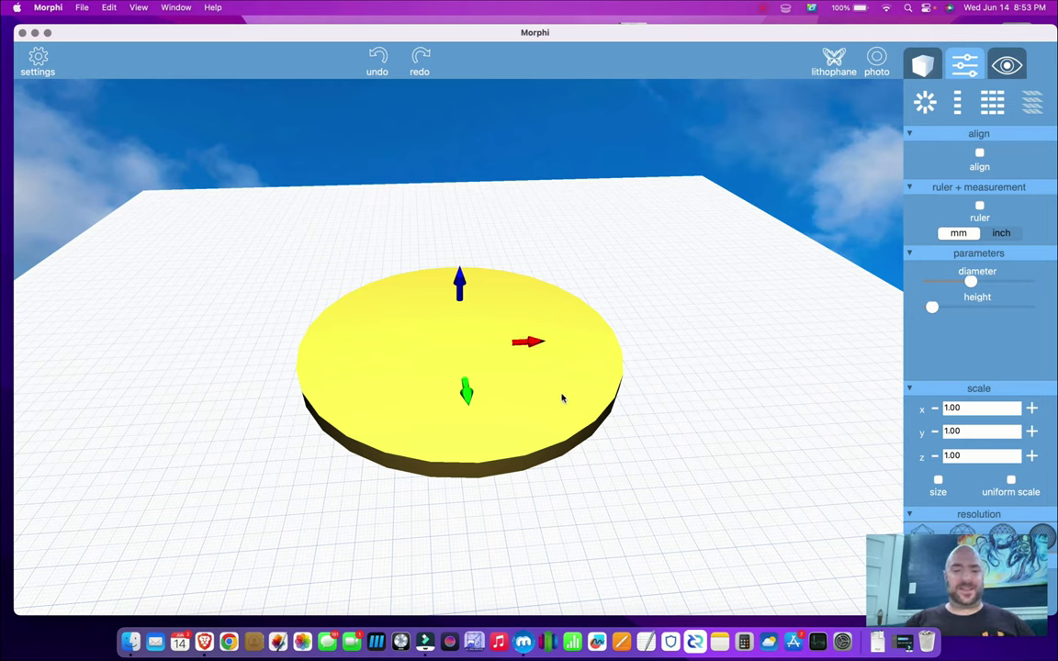
Enable the ruler and align options, and show the disc's measurements in inches.
{"action": "scroll", "coordinate": [962, 345], "scroll_direction": "up", "scroll_amount": 5}
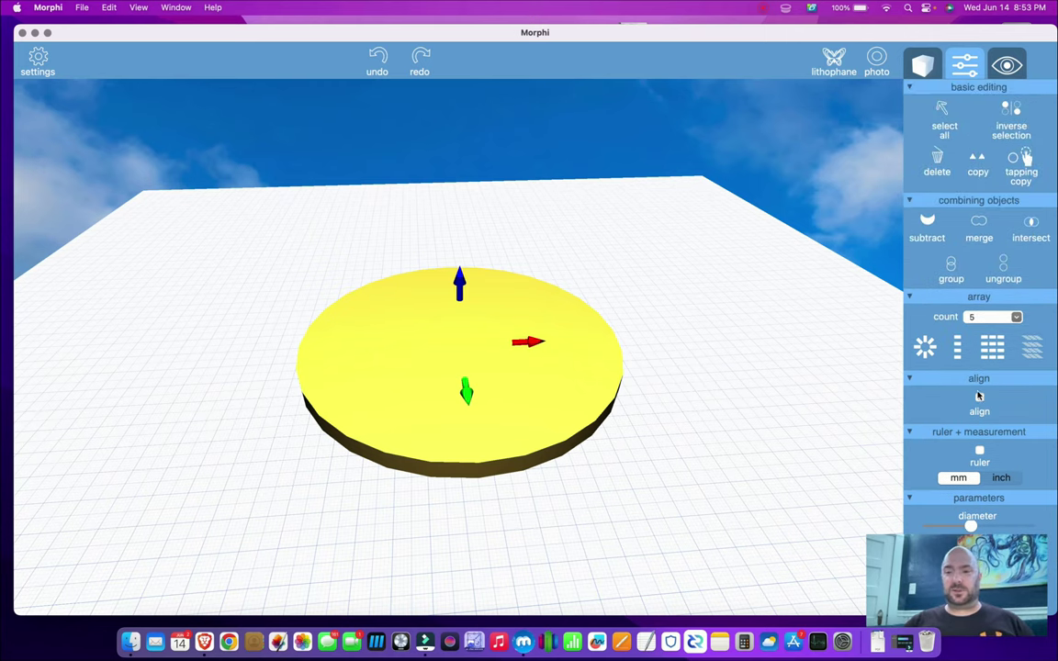
{"action": "left_click", "coordinate": [980, 449]}
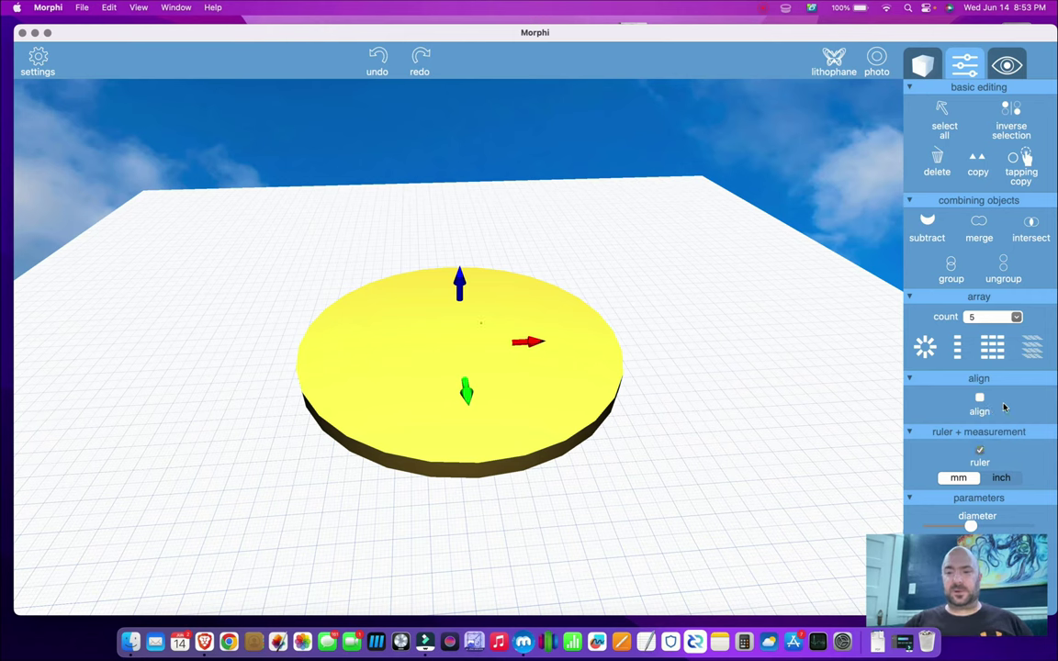
{"action": "scroll", "coordinate": [1000, 405], "scroll_direction": "down", "scroll_amount": 2}
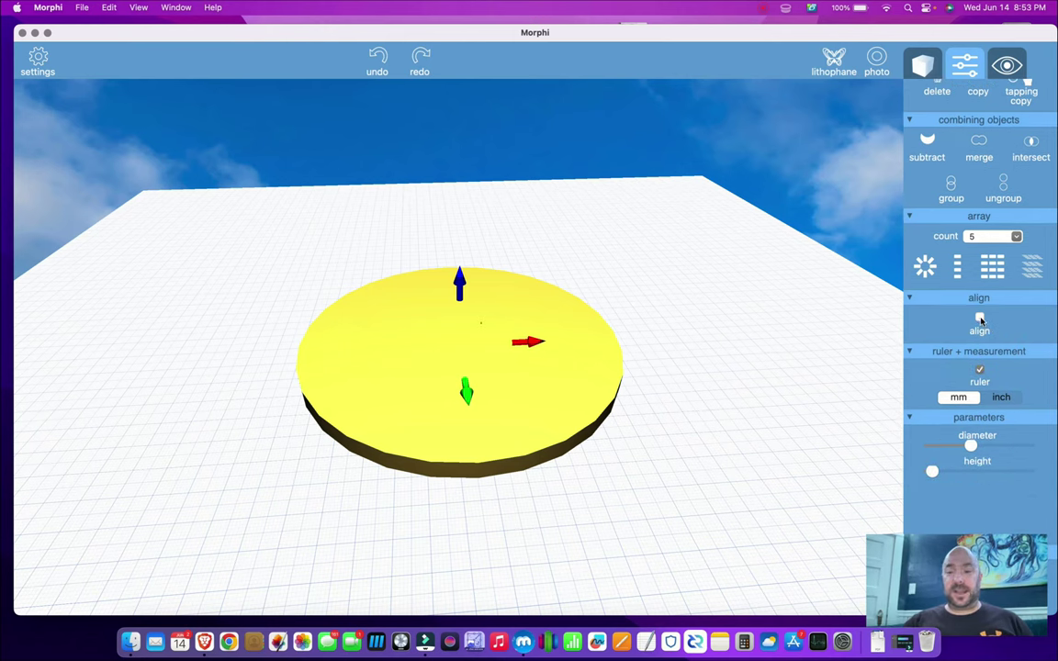
{"action": "left_click", "coordinate": [980, 319]}
{"action": "scroll", "coordinate": [1004, 391], "scroll_direction": "down", "scroll_amount": 3}
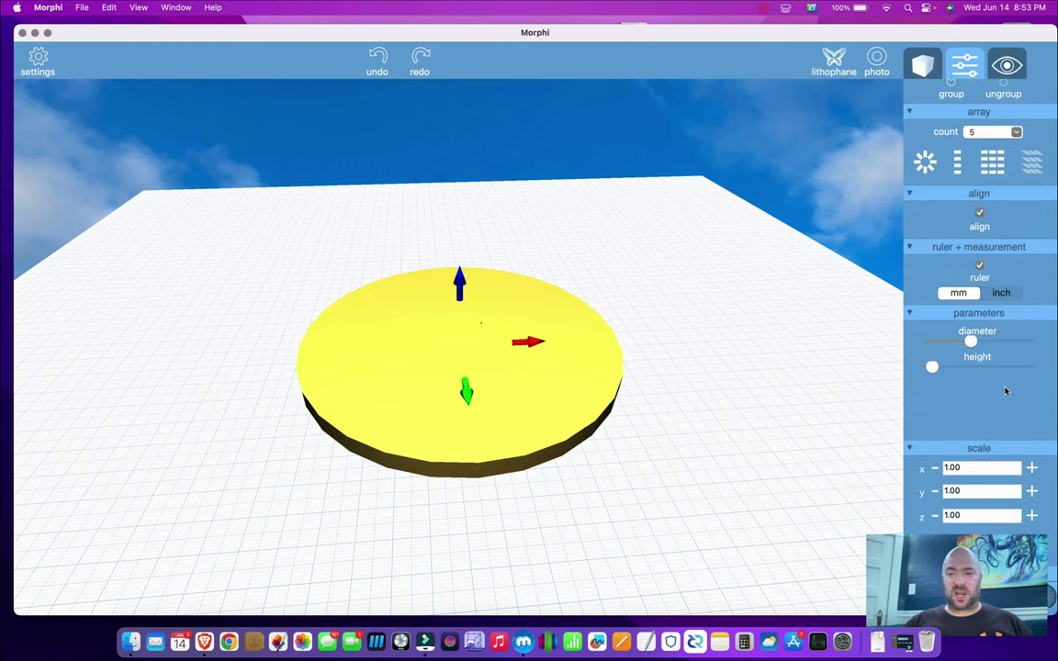
{"action": "scroll", "coordinate": [1004, 391], "scroll_direction": "down", "scroll_amount": 3}
{"action": "left_click", "coordinate": [532, 386]}
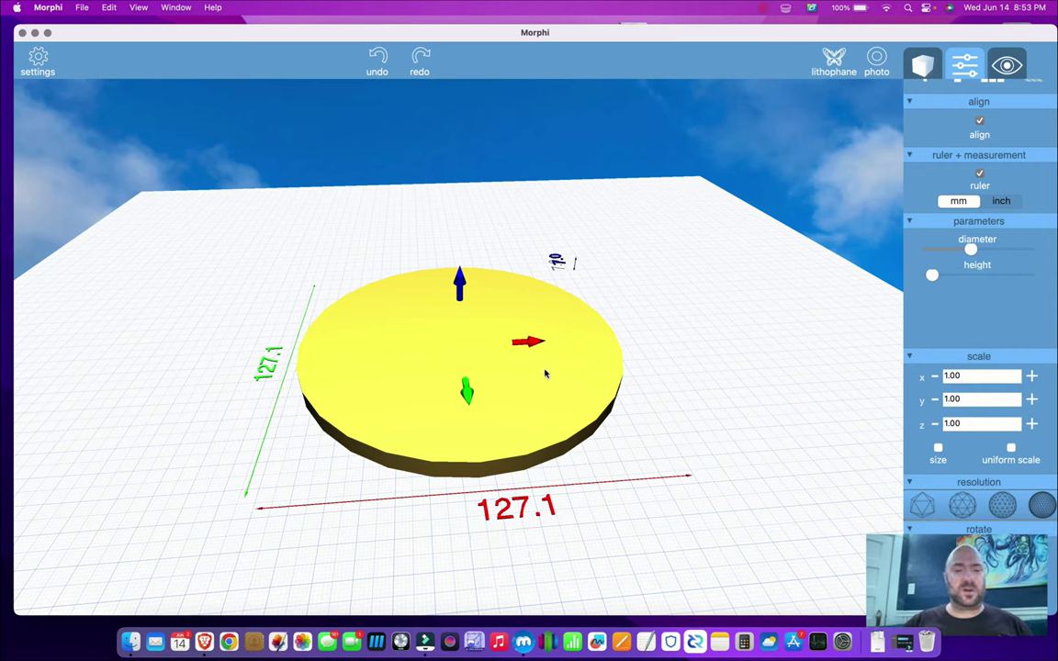
{"action": "left_click", "coordinate": [1006, 202]}
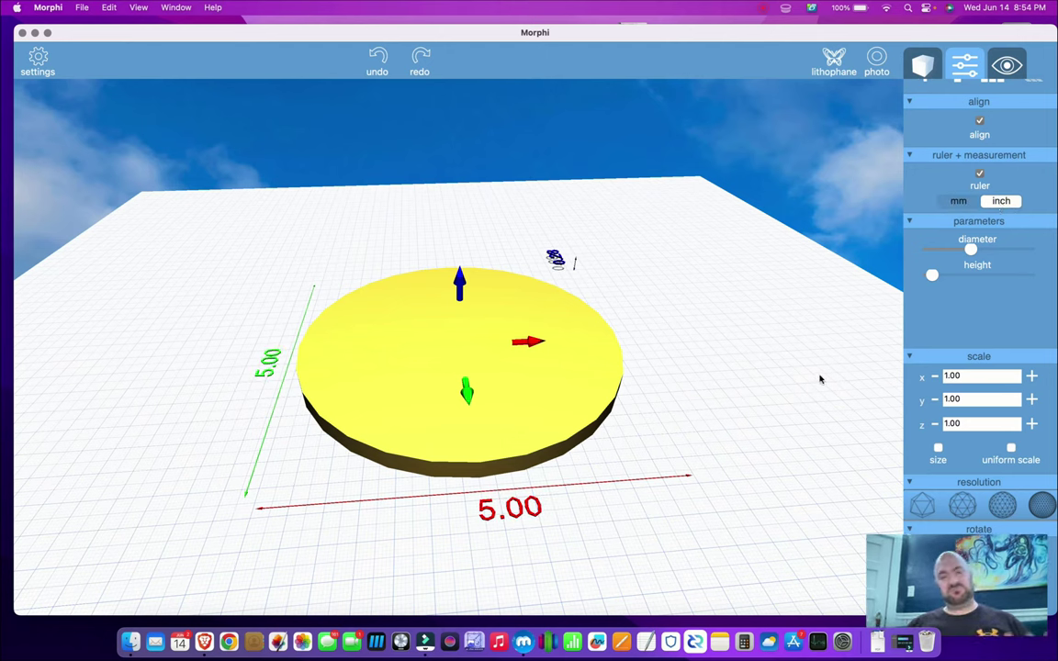
Reselect the disc and raise its height parameter to 0.75 inch.
{"action": "left_click_drag", "start_coordinate": [532, 439], "coordinate": [538, 496]}
{"action": "left_click_drag", "start_coordinate": [673, 525], "coordinate": [539, 399]}
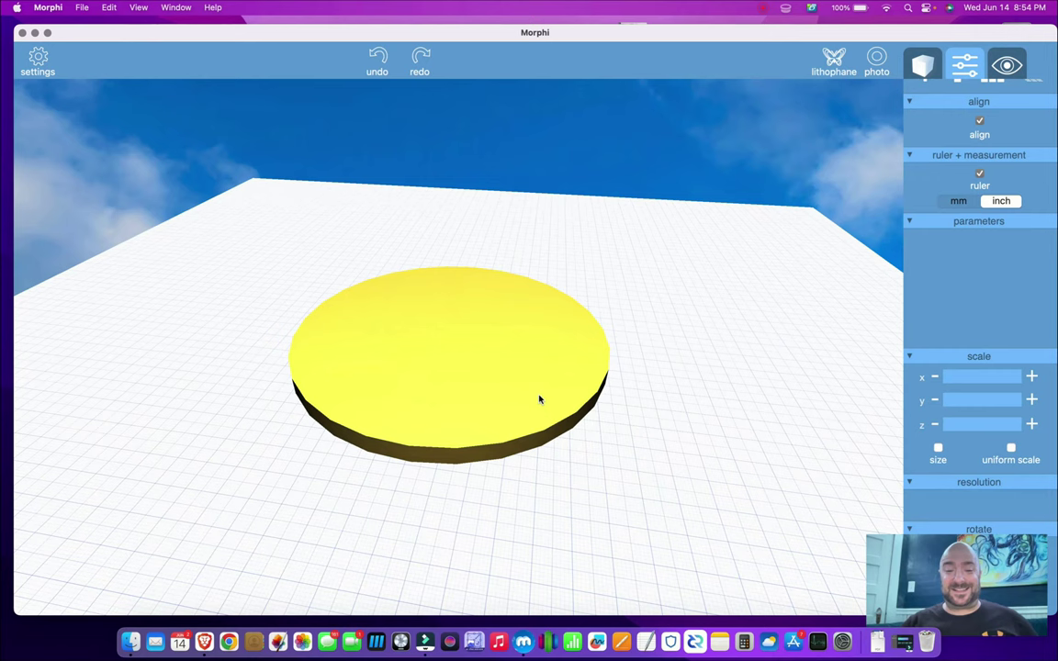
{"action": "left_click", "coordinate": [539, 448]}
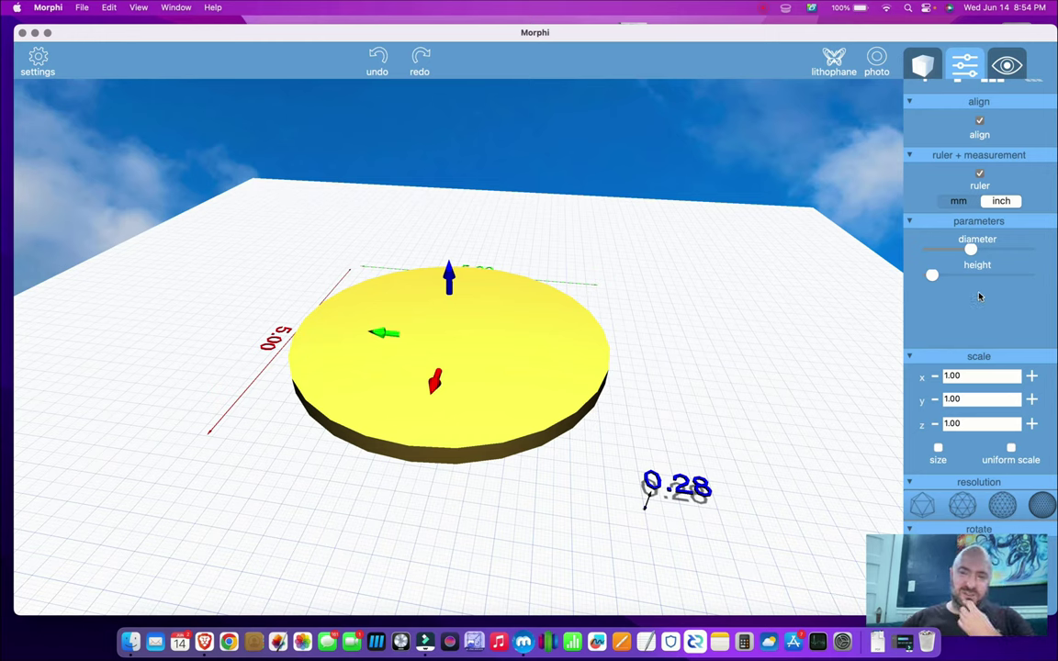
{"action": "scroll", "coordinate": [978, 295], "scroll_direction": "up", "scroll_amount": 2}
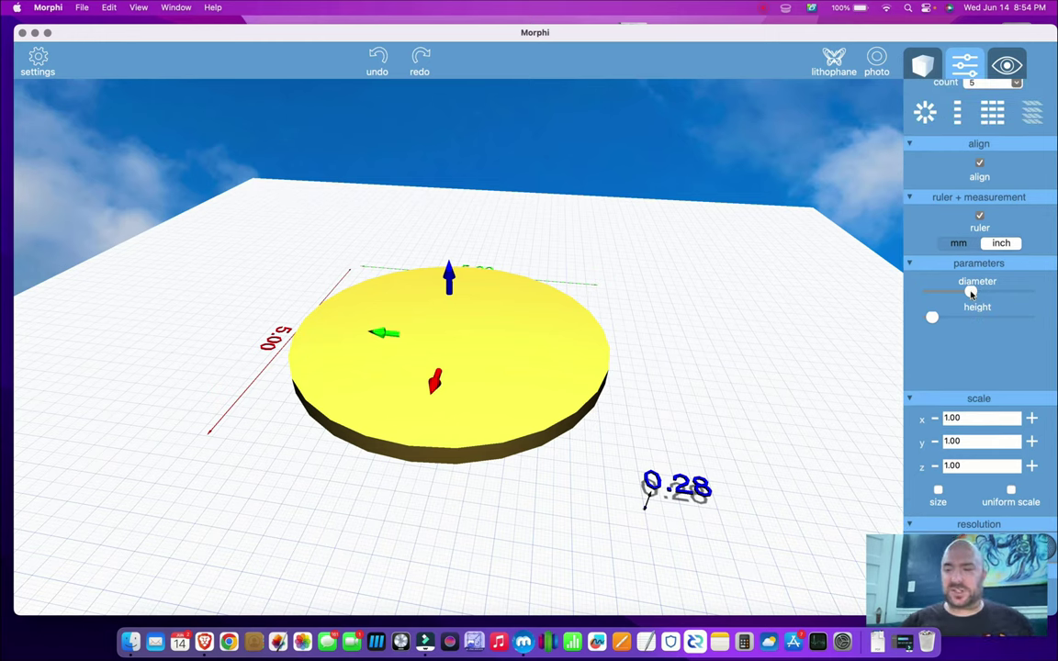
{"action": "left_click_drag", "start_coordinate": [932, 318], "coordinate": [940, 319]}
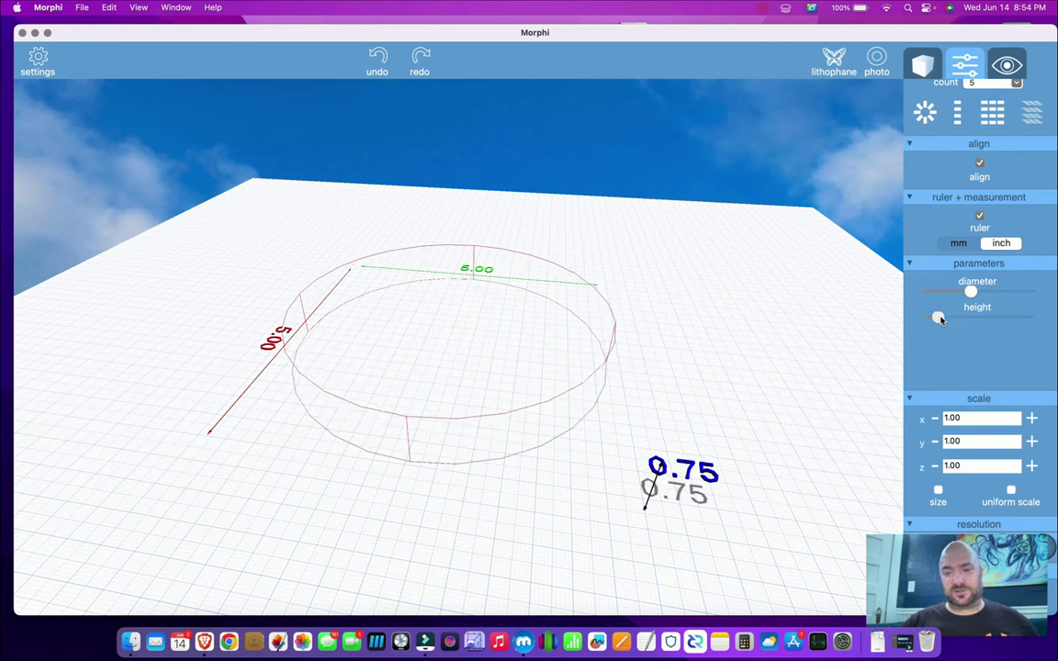
{"action": "left_click_drag", "start_coordinate": [940, 319], "coordinate": [938, 318]}
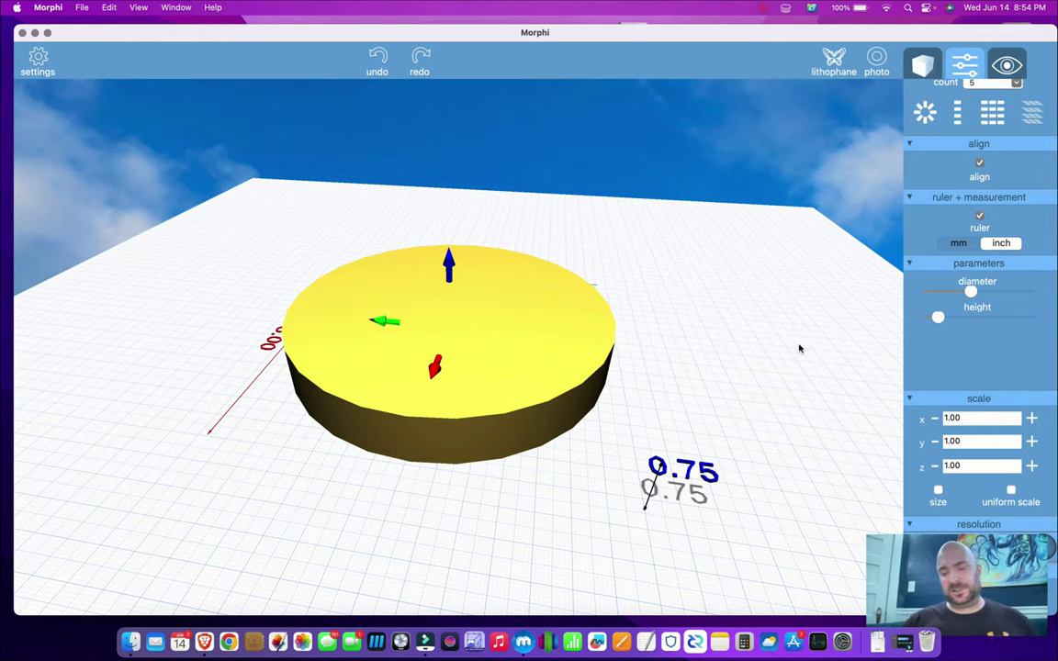
{"action": "left_click_drag", "start_coordinate": [703, 368], "coordinate": [739, 416]}
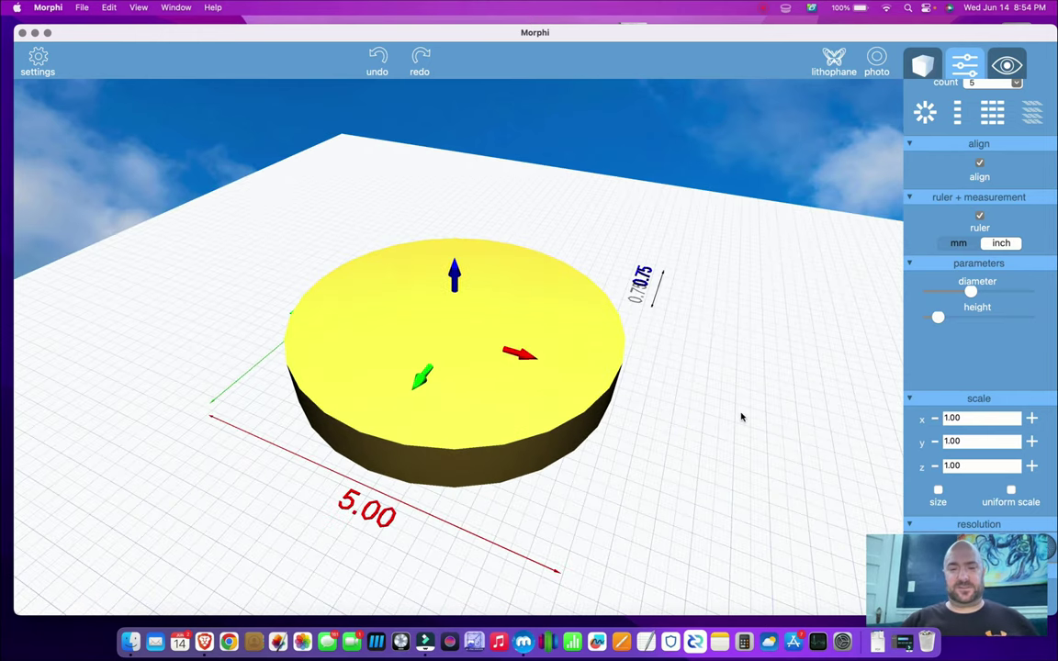
{"action": "scroll", "coordinate": [708, 425], "scroll_direction": "down", "scroll_amount": 5}
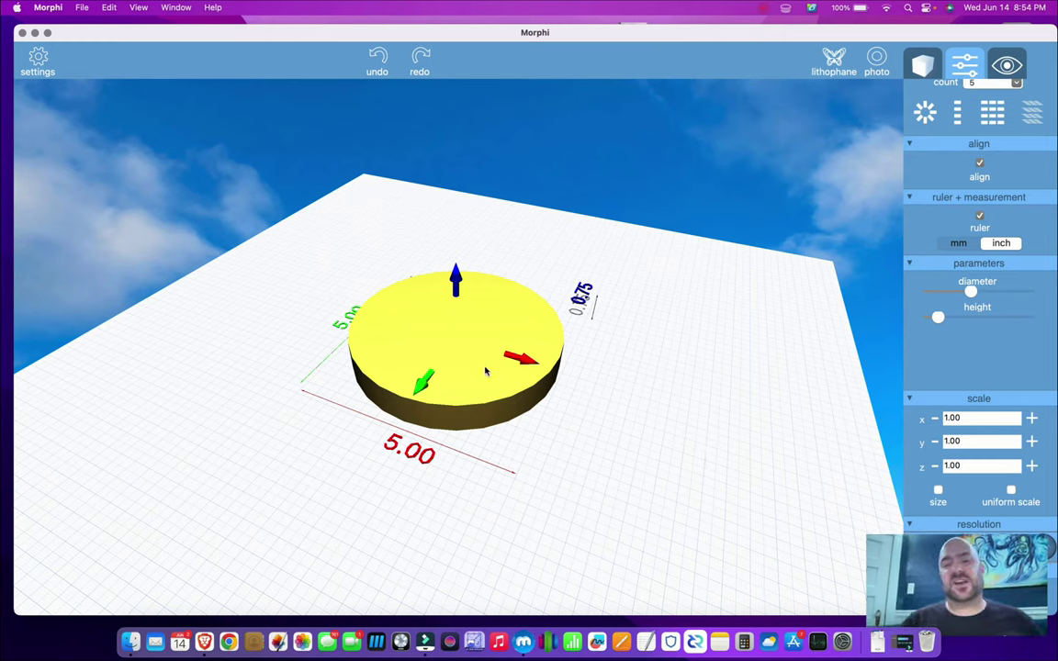
Add a second cylinder to the workplane and move it to the open area in front of the disc.
{"action": "left_click_drag", "start_coordinate": [539, 449], "coordinate": [465, 358]}
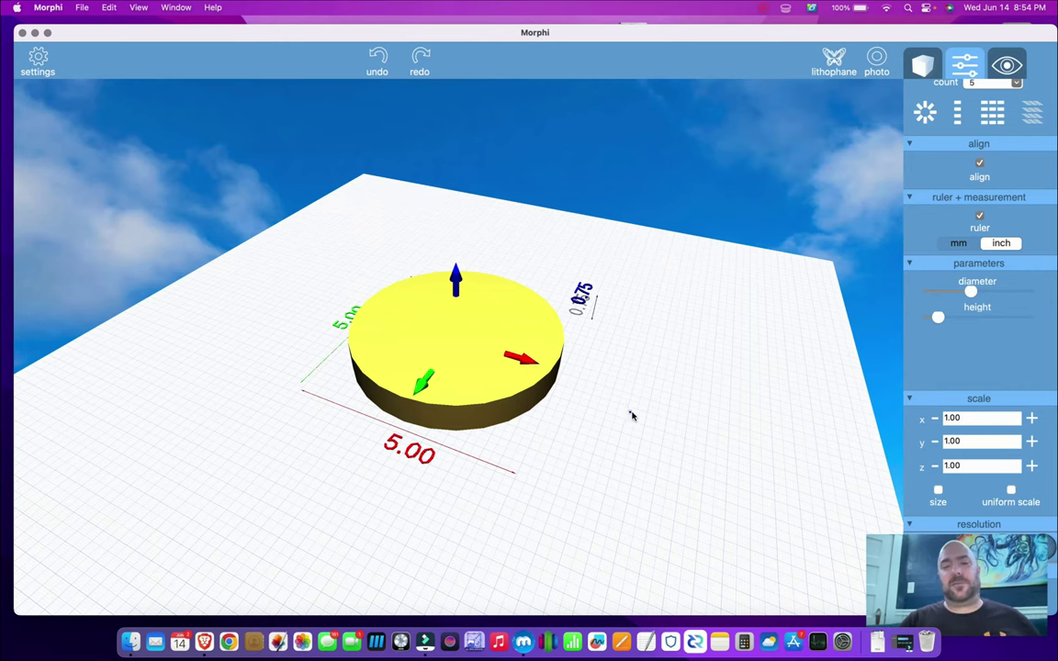
{"action": "left_click_drag", "start_coordinate": [628, 414], "coordinate": [661, 359]}
{"action": "left_click", "coordinate": [920, 66]}
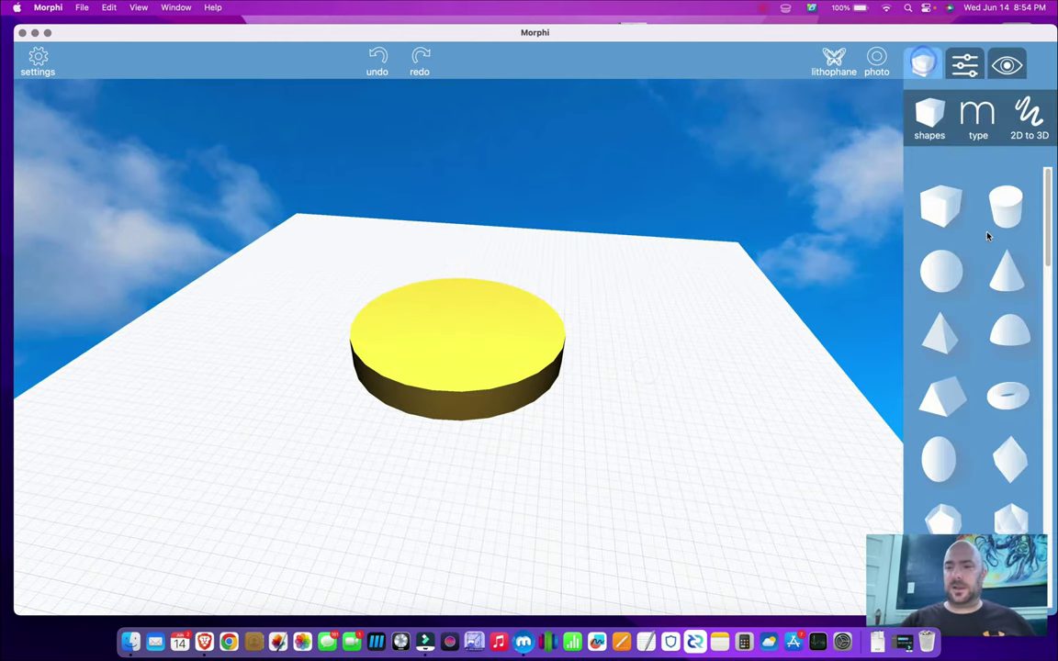
{"action": "left_click_drag", "start_coordinate": [1004, 212], "coordinate": [643, 385]}
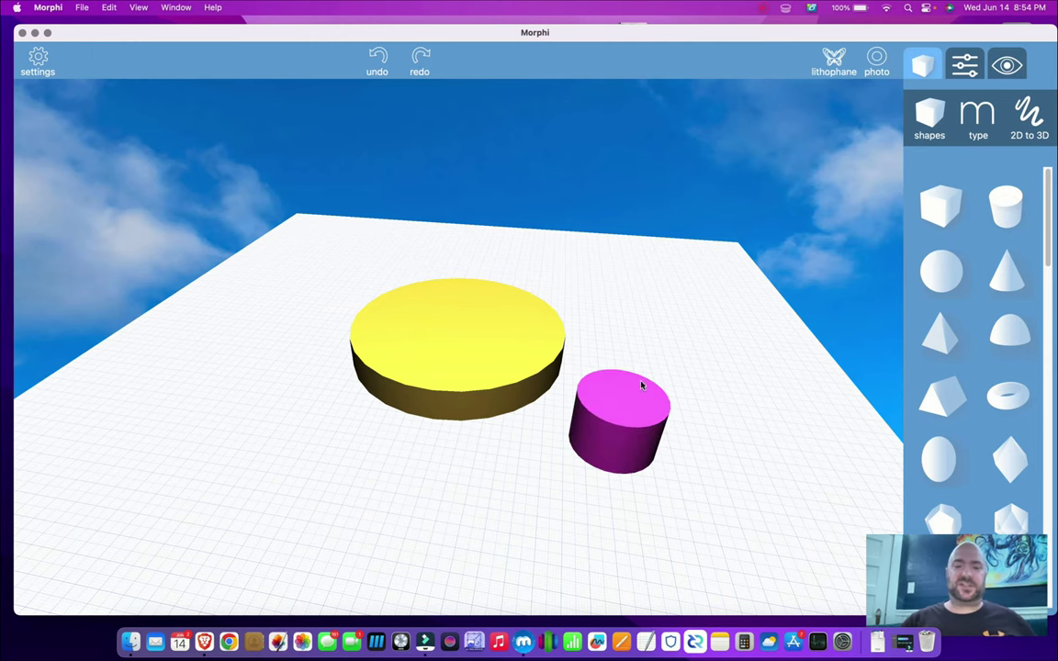
{"action": "scroll", "coordinate": [647, 359], "scroll_direction": "down", "scroll_amount": 3}
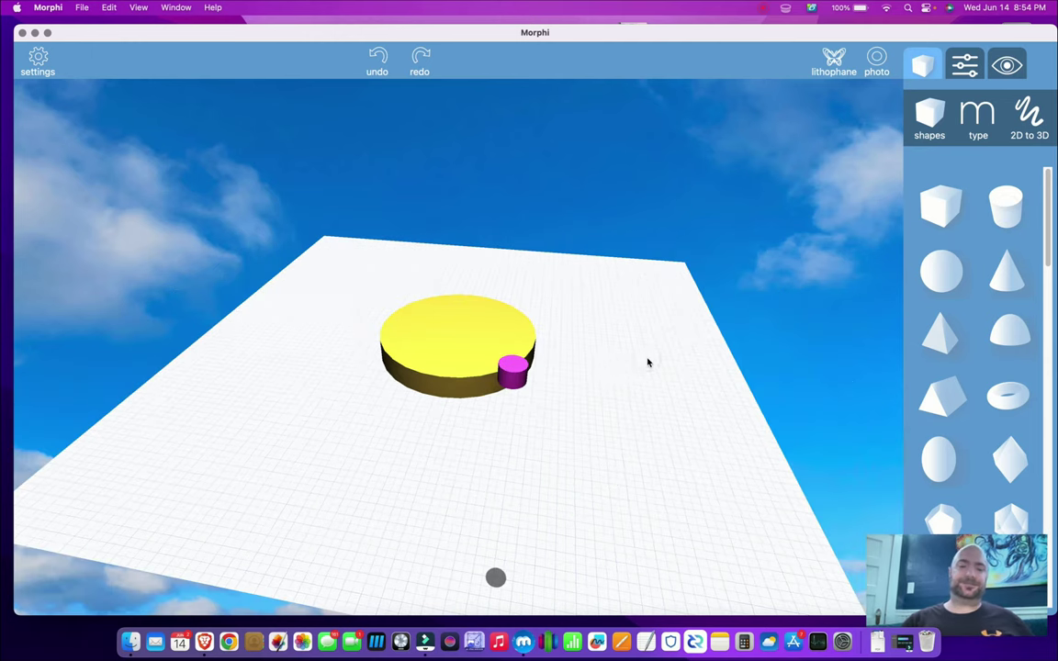
{"action": "left_click", "coordinate": [518, 367]}
{"action": "left_click_drag", "start_coordinate": [525, 216], "coordinate": [526, 416]}
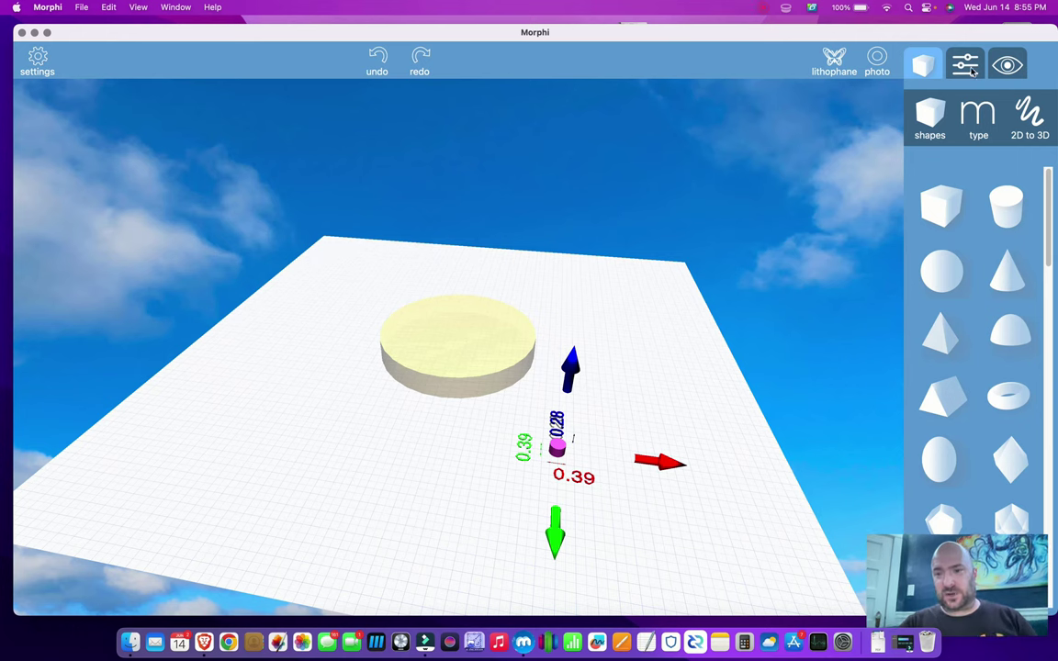
Resize the small cylinder into a rod about 0.51 inch in diameter and 6.71 inches high, and move it onto the disc.
{"action": "left_click", "coordinate": [964, 64]}
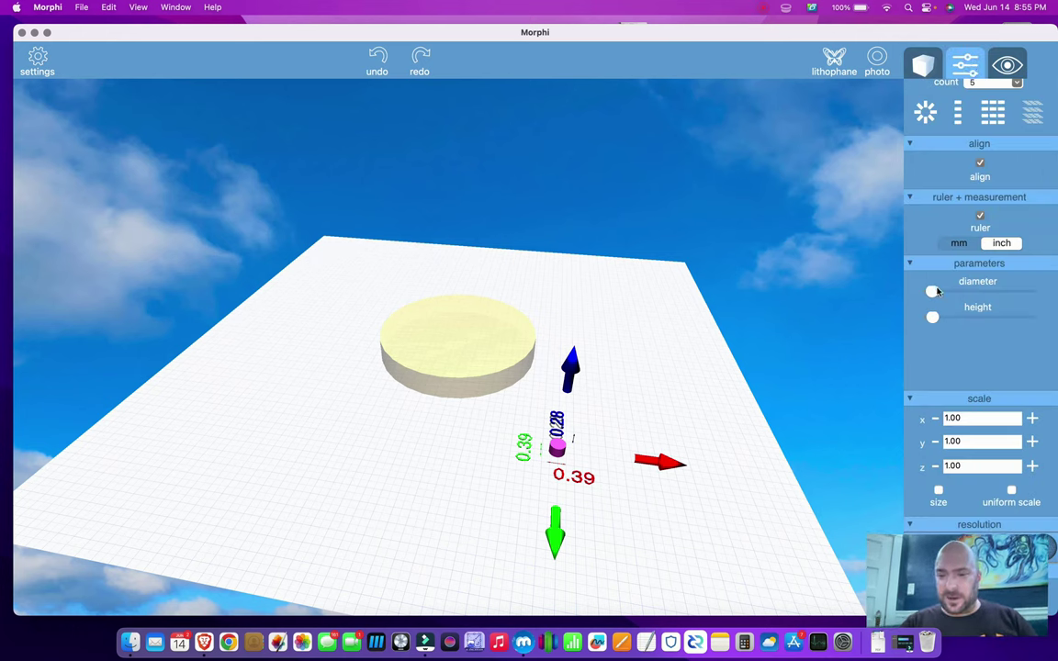
{"action": "left_click_drag", "start_coordinate": [931, 291], "coordinate": [1013, 317]}
{"action": "left_click_drag", "start_coordinate": [681, 403], "coordinate": [579, 437]}
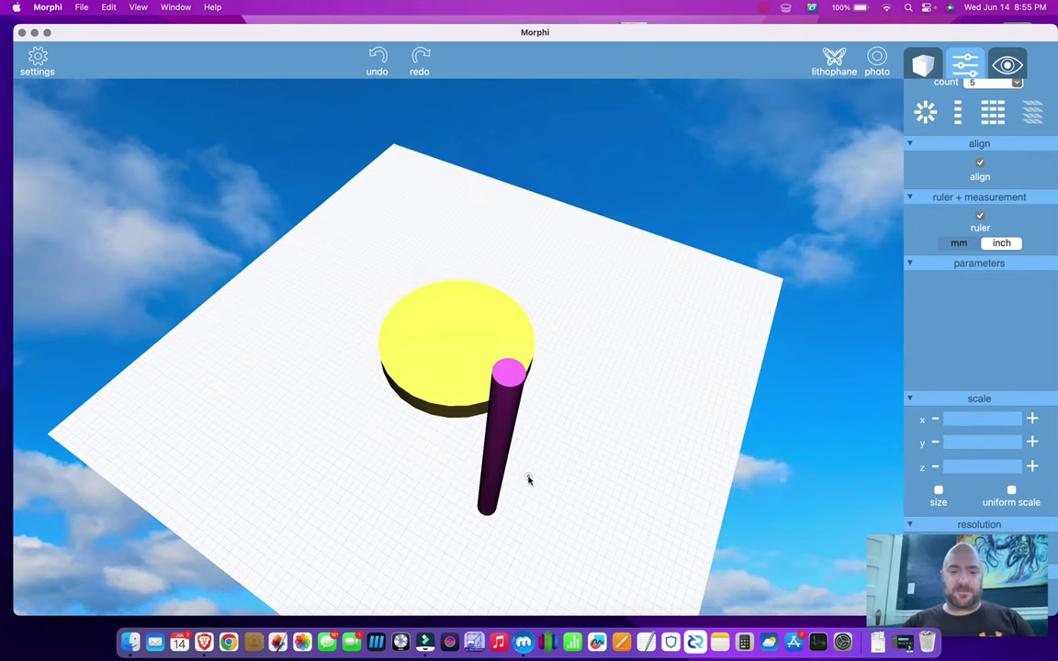
{"action": "left_click", "coordinate": [494, 489]}
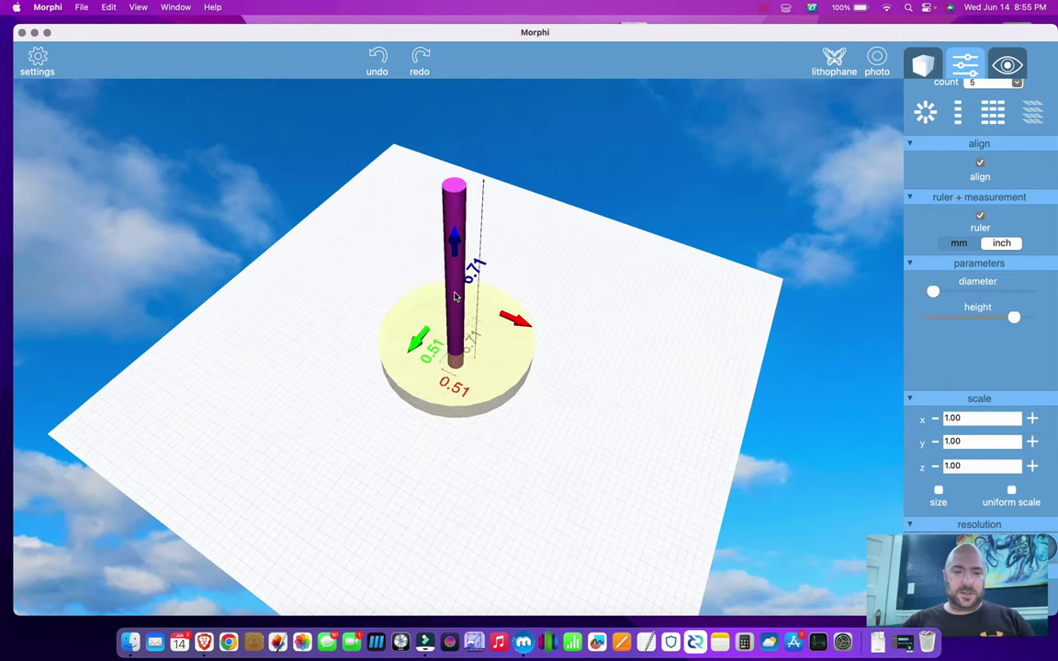
{"action": "left_click_drag", "start_coordinate": [552, 448], "coordinate": [559, 442]}
Select the disc together with the rod and centre the rod on the disc with the align guides.
{"action": "left_click", "coordinate": [511, 348]}
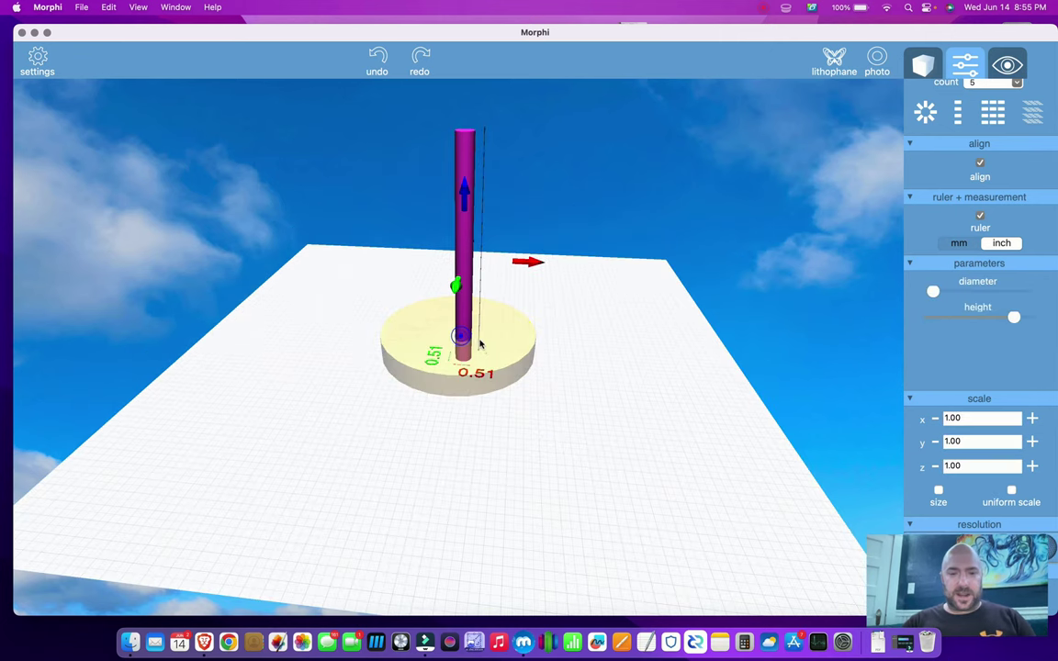
{"action": "left_click", "coordinate": [511, 348]}
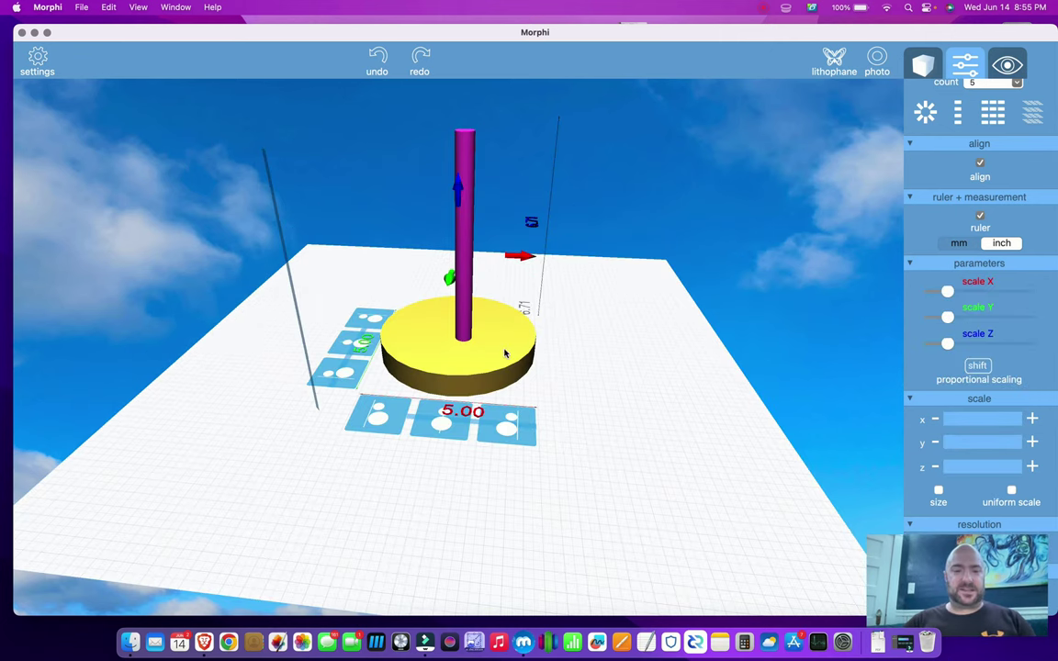
{"action": "left_click", "coordinate": [980, 218]}
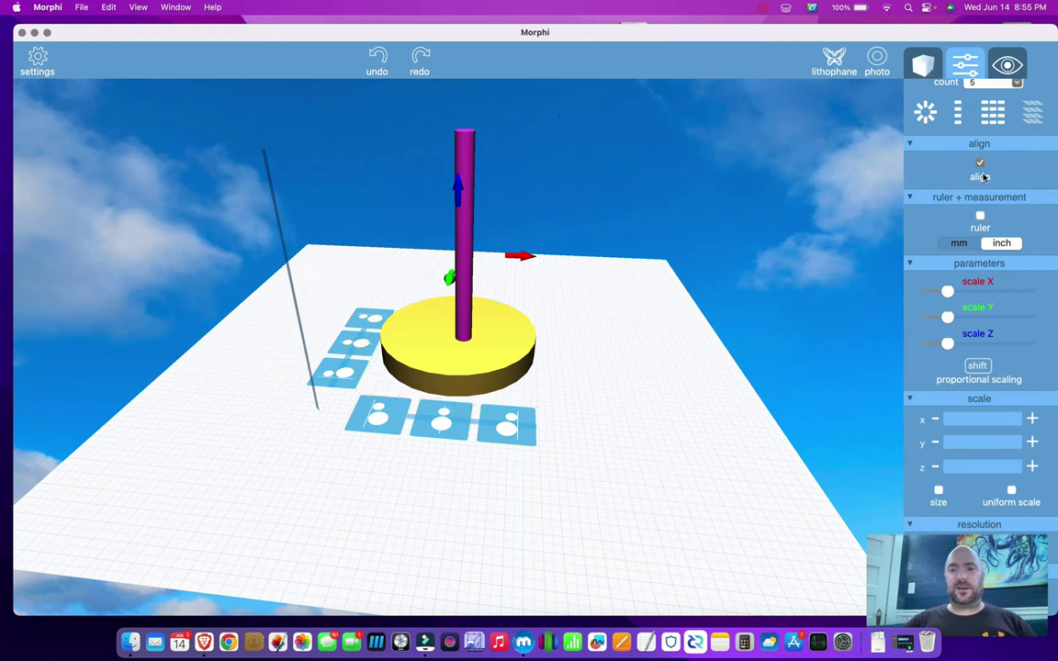
{"action": "left_click", "coordinate": [980, 162]}
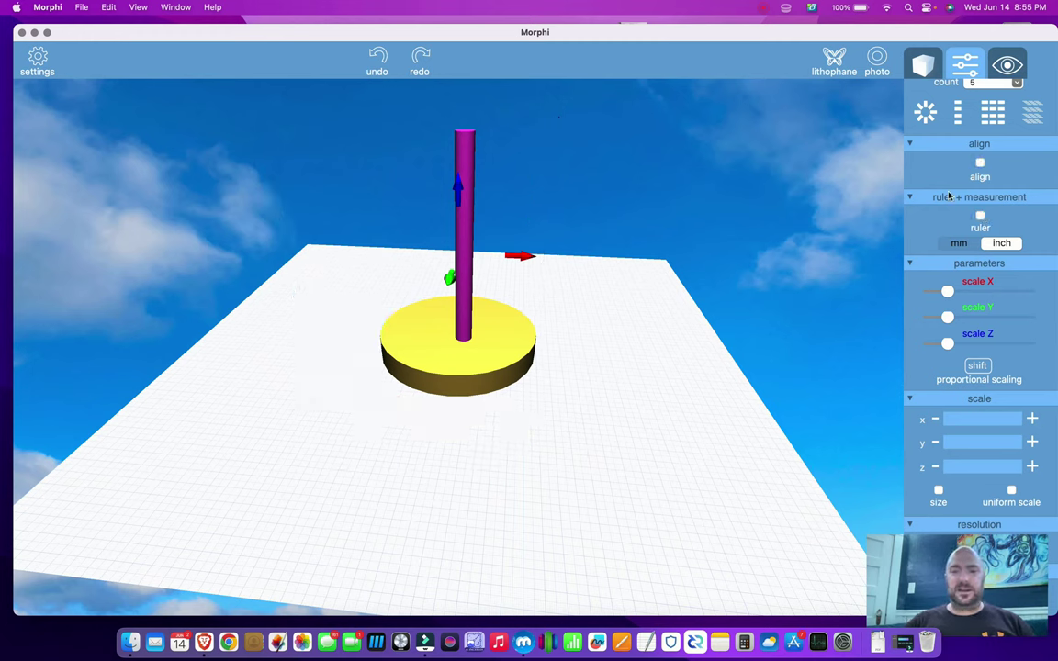
{"action": "left_click", "coordinate": [980, 162]}
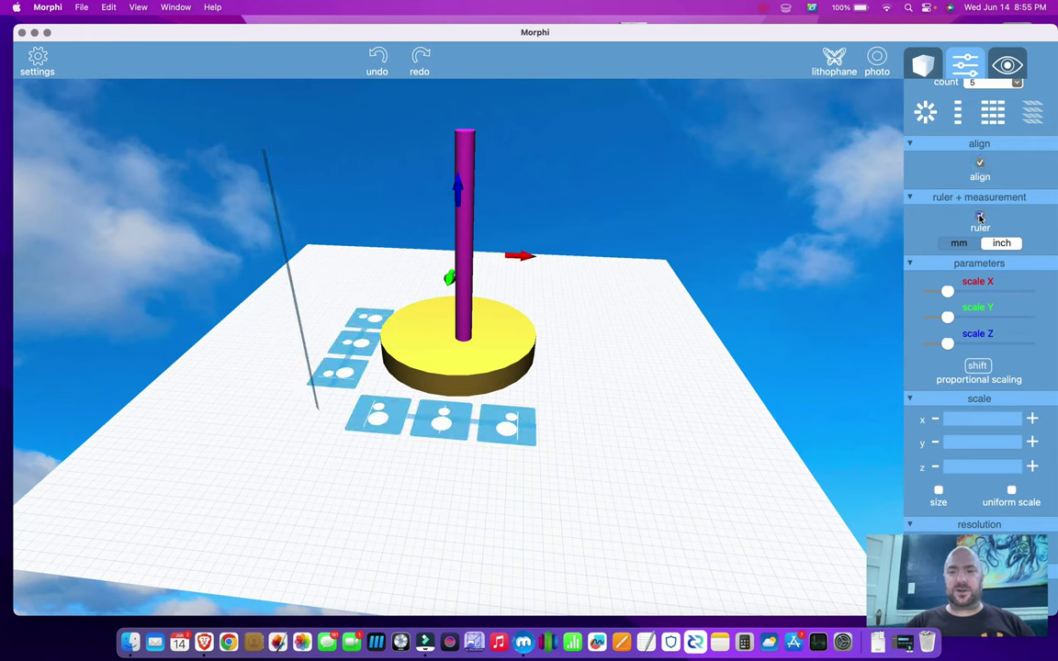
{"action": "left_click", "coordinate": [979, 218]}
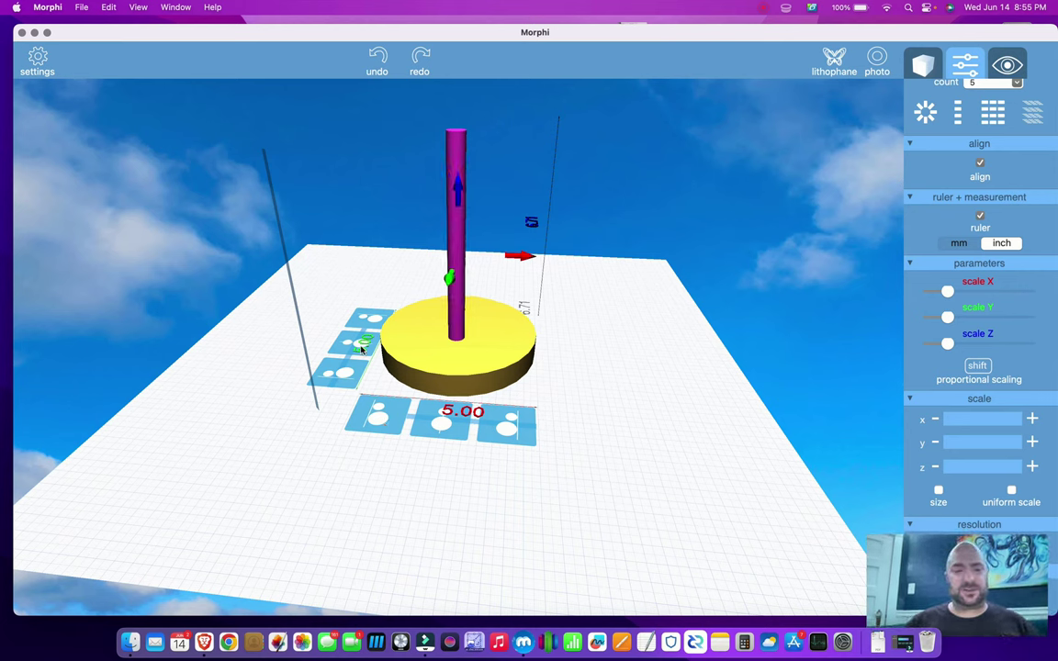
{"action": "left_click", "coordinate": [545, 368]}
{"action": "left_click_drag", "start_coordinate": [544, 369], "coordinate": [473, 290]}
Try widening the rod to about 0.61 inch in diameter, and undo the change.
{"action": "left_click", "coordinate": [451, 219]}
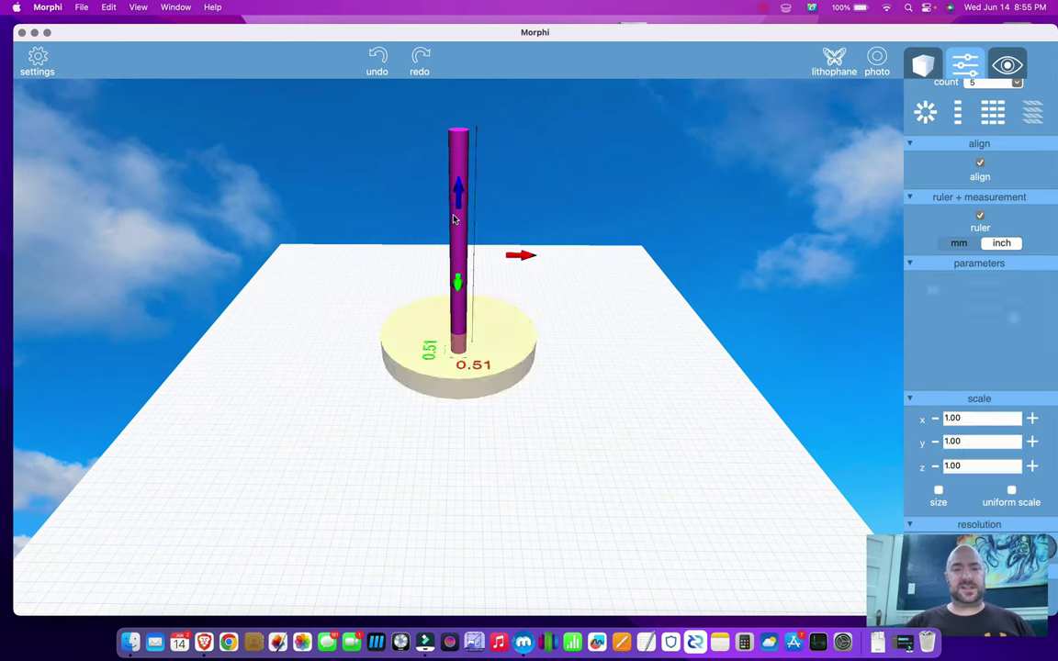
{"action": "left_click_drag", "start_coordinate": [597, 347], "coordinate": [548, 349]}
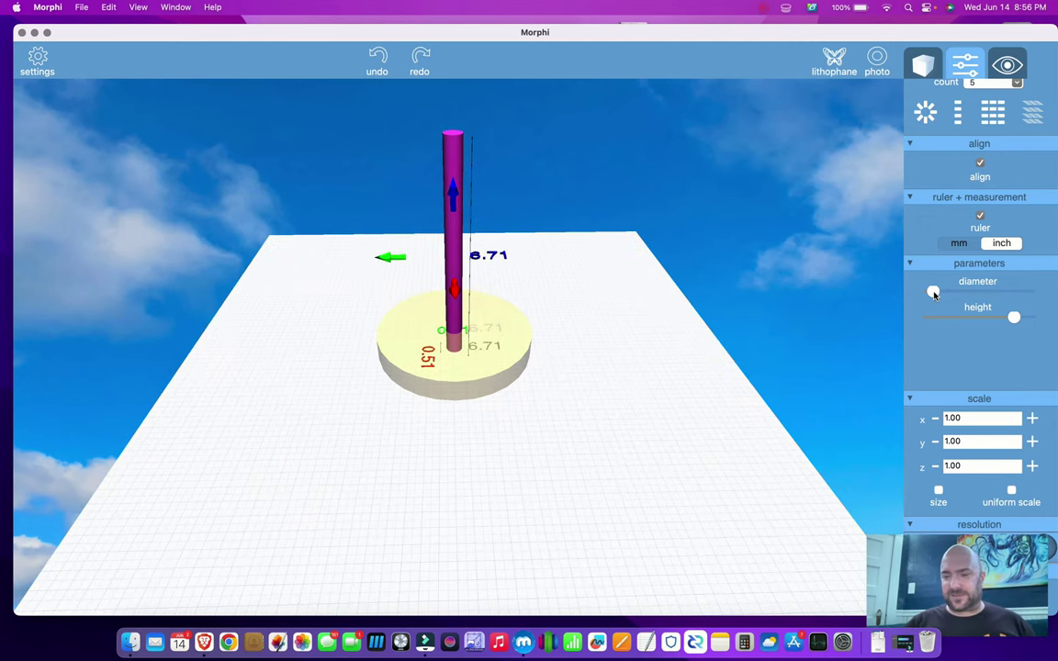
{"action": "left_click_drag", "start_coordinate": [933, 292], "coordinate": [935, 294]}
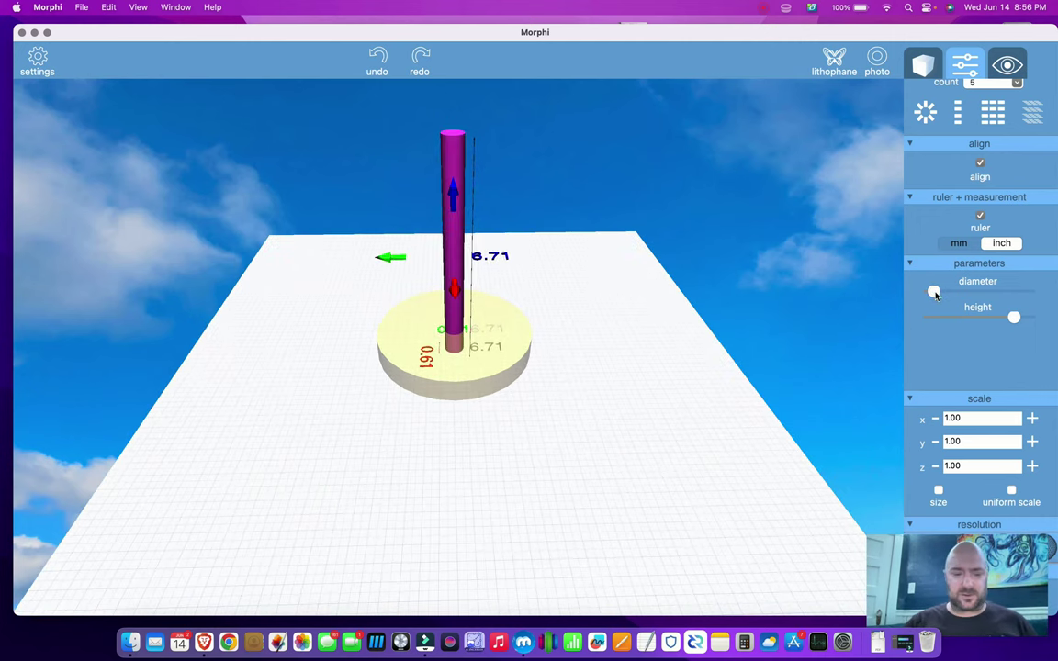
{"action": "key", "text": "super+z"}
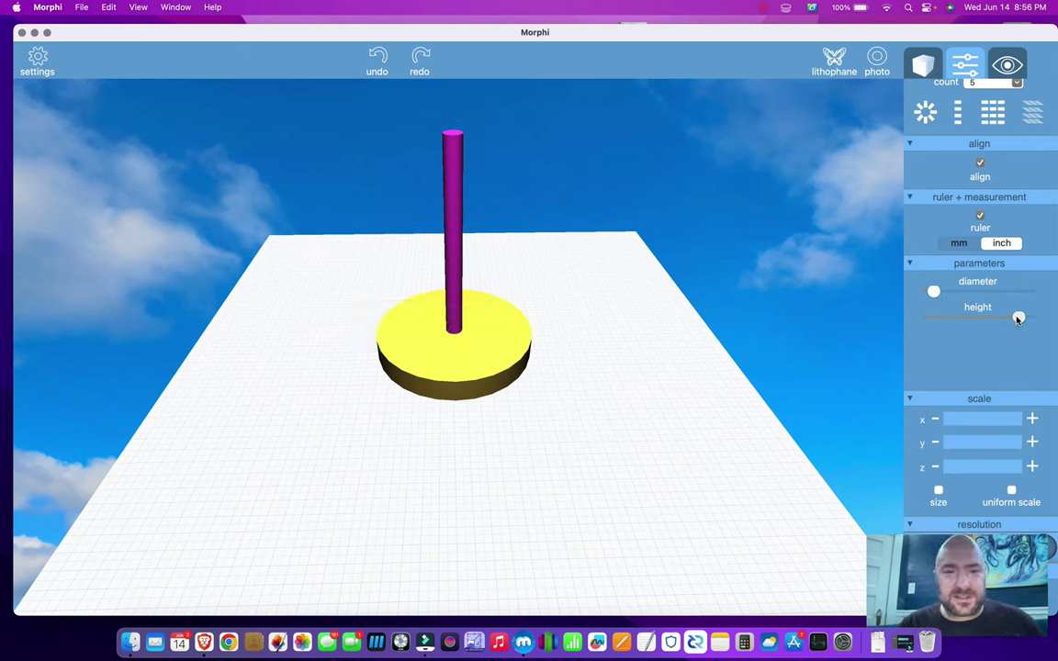
Reselect the rod and raise its height parameter to about 7.5 inches.
{"action": "left_click", "coordinate": [643, 331]}
{"action": "left_click", "coordinate": [453, 248]}
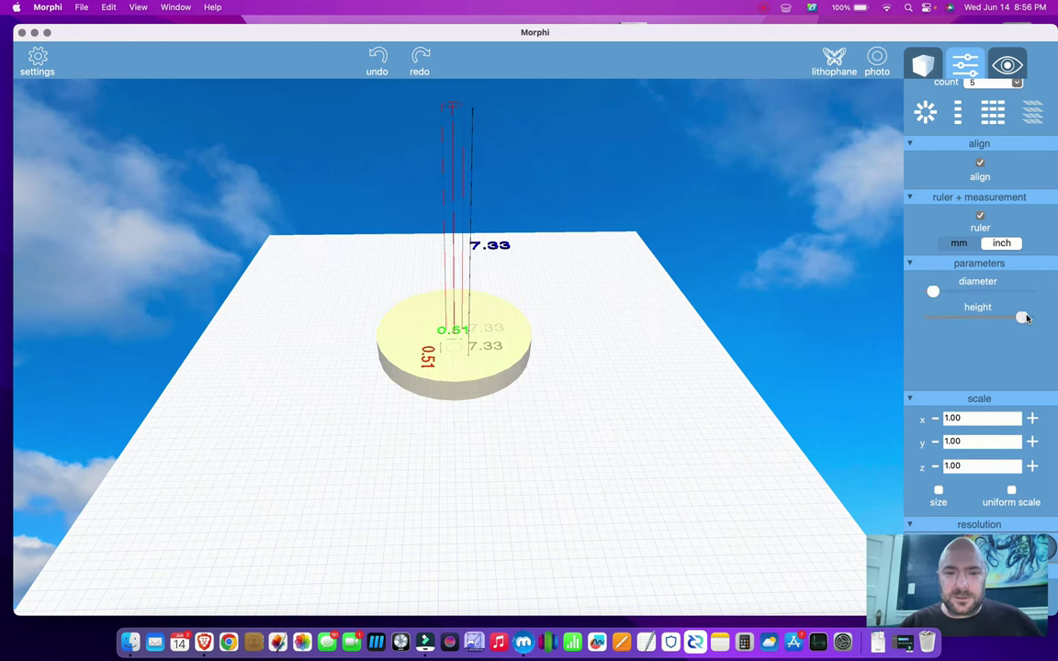
{"action": "left_click_drag", "start_coordinate": [1021, 316], "coordinate": [1023, 317]}
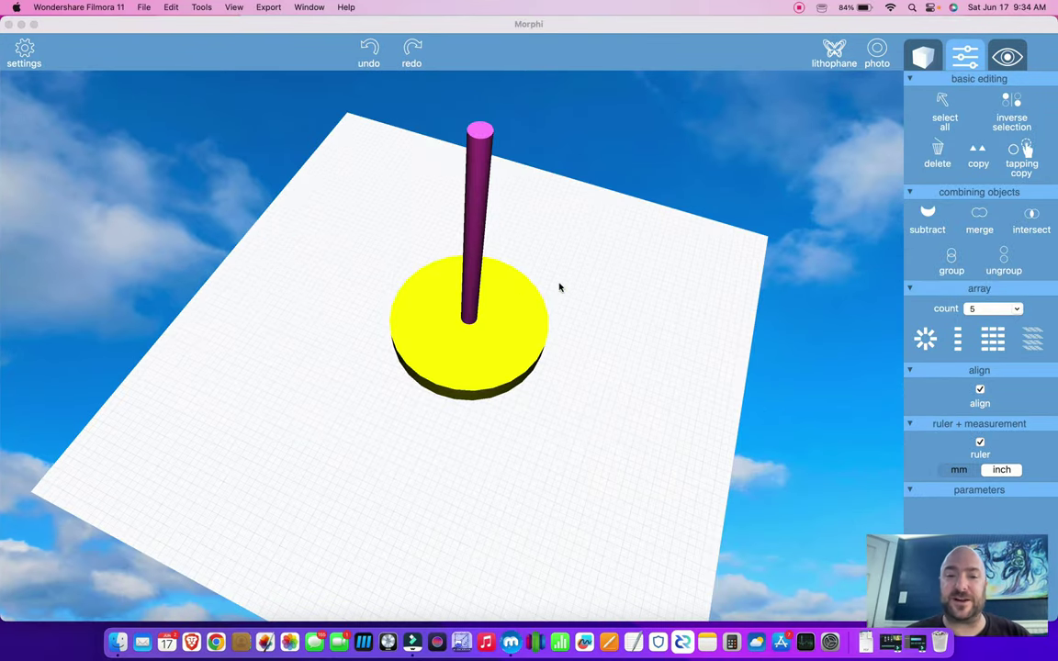
Select the rod and the disc together and group them.
{"action": "left_click", "coordinate": [470, 278]}
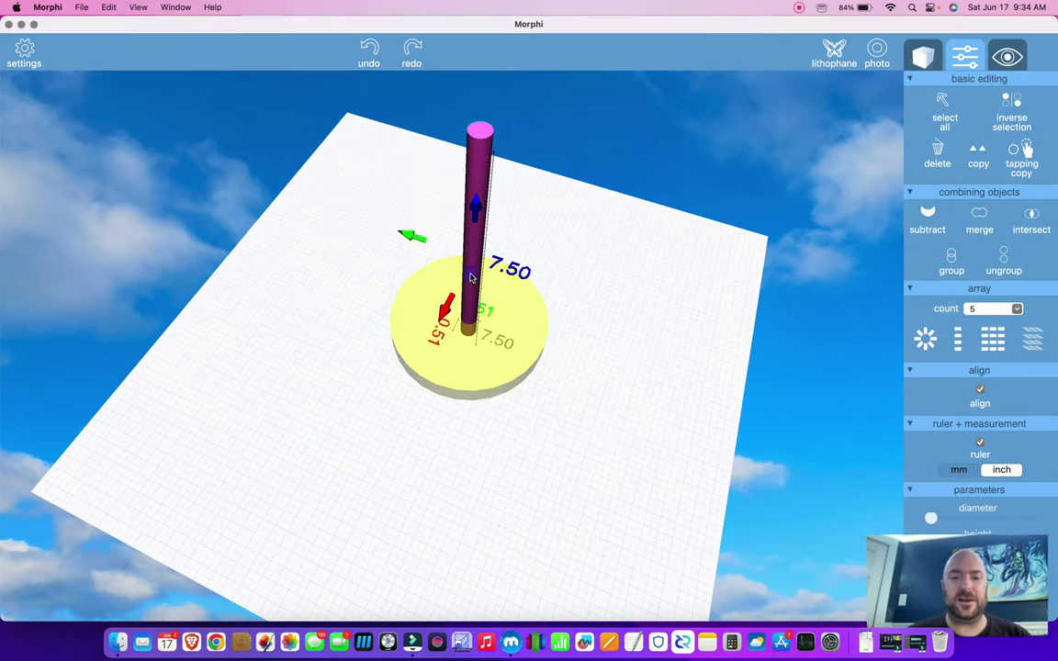
{"action": "left_click", "coordinate": [520, 320]}
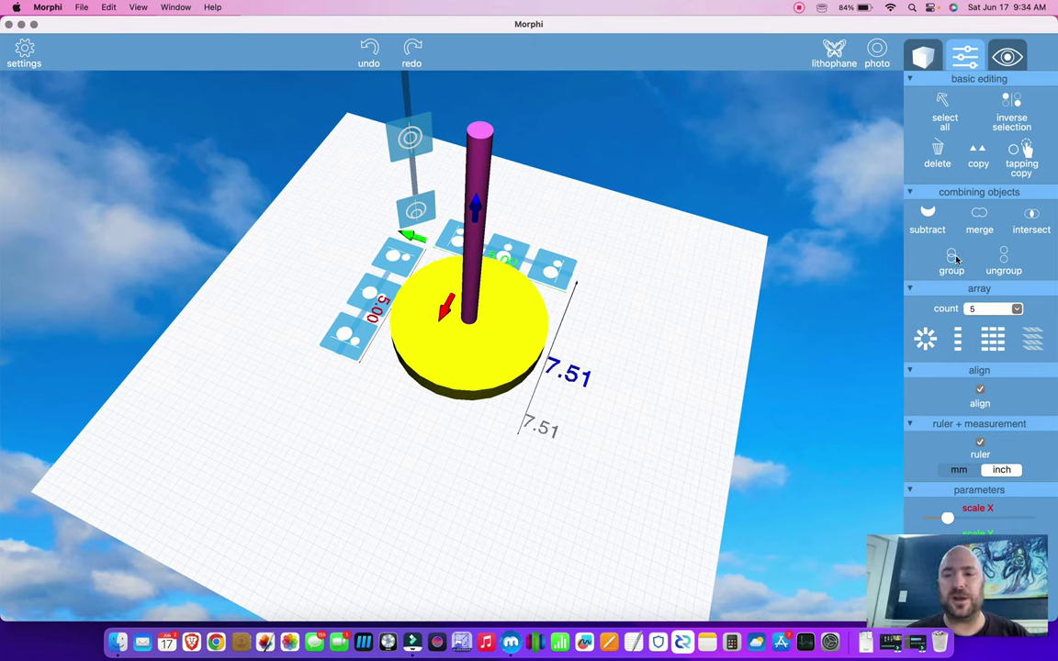
{"action": "left_click", "coordinate": [629, 226]}
{"action": "left_click", "coordinate": [446, 315]}
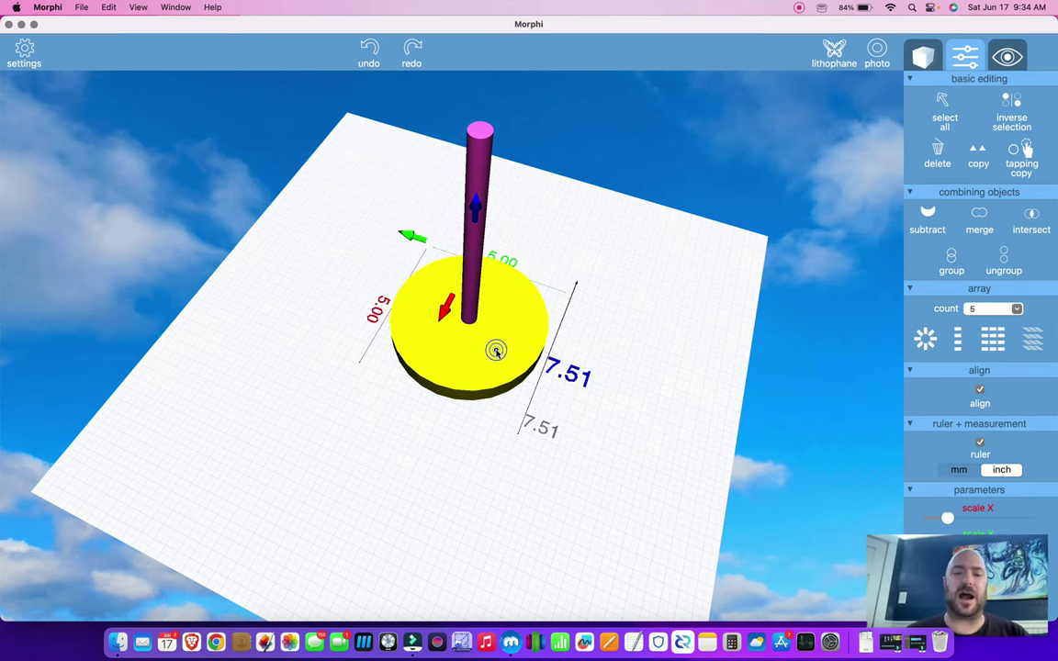
Move the grouped rod and disc around the workplane to test that they travel together.
{"action": "left_click", "coordinate": [622, 316]}
{"action": "left_click", "coordinate": [496, 354]}
{"action": "left_click_drag", "start_coordinate": [492, 357], "coordinate": [558, 224]}
{"action": "left_click", "coordinate": [558, 224]}
{"action": "left_click", "coordinate": [447, 267]}
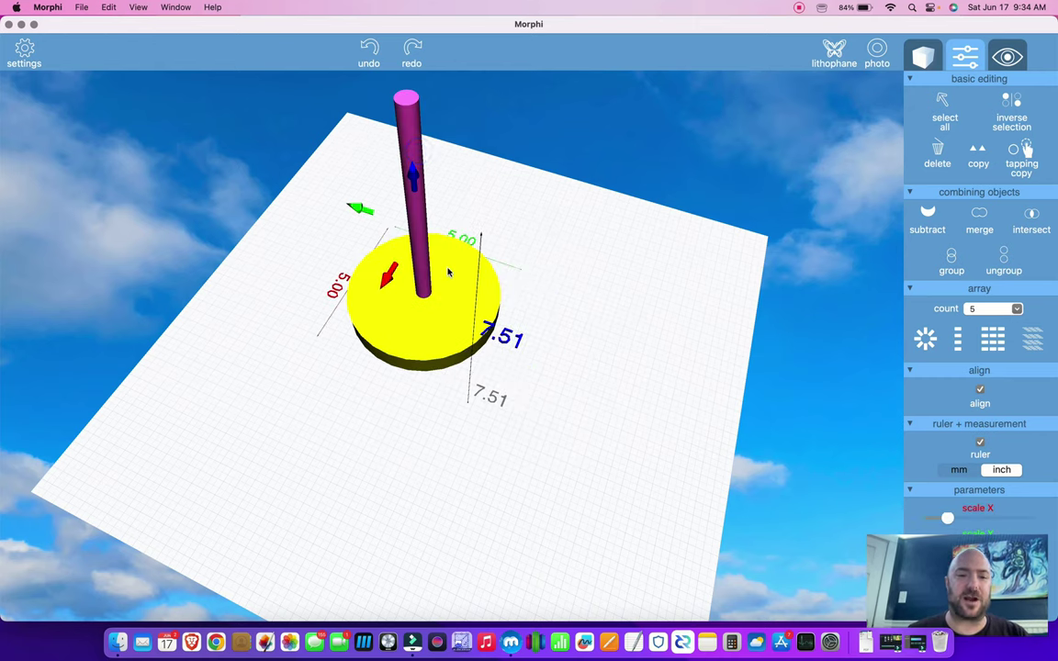
{"action": "mouse_move", "coordinate": [447, 267]}
{"action": "left_mouse_down"}
{"action": "mouse_move", "coordinate": [642, 326]}
{"action": "mouse_move", "coordinate": [431, 255]}
{"action": "mouse_move", "coordinate": [429, 273]}
{"action": "left_mouse_up"}
{"action": "left_click", "coordinate": [596, 301]}
{"action": "left_click", "coordinate": [517, 352]}
{"action": "left_click_drag", "start_coordinate": [517, 350], "coordinate": [496, 280]}
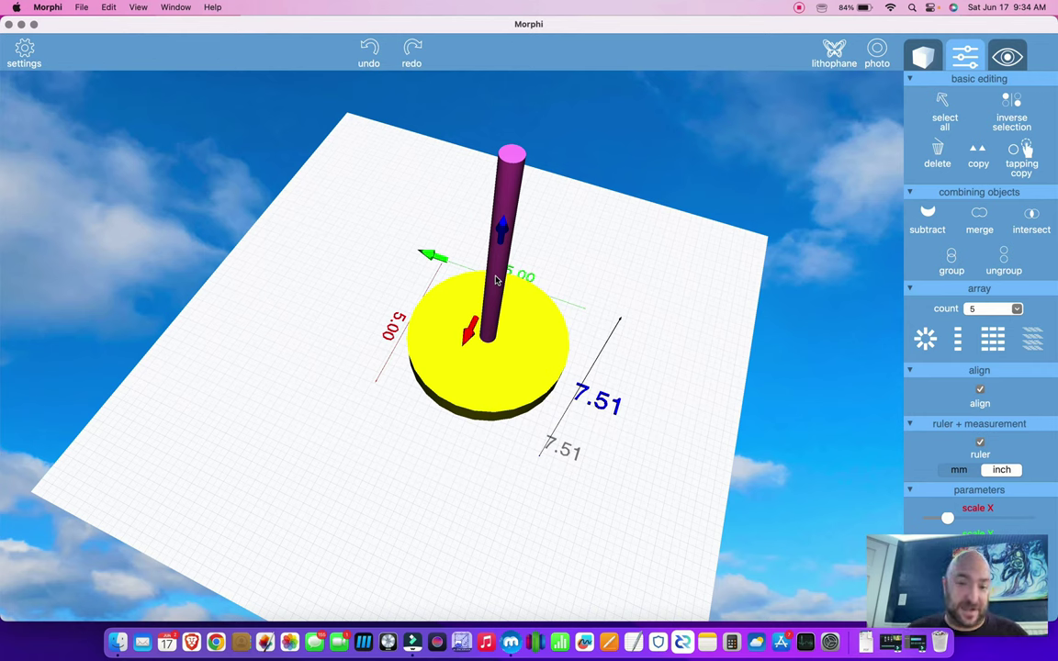
Merge the rod and disc into one object, and move it across the workplane.
{"action": "left_click", "coordinate": [979, 218]}
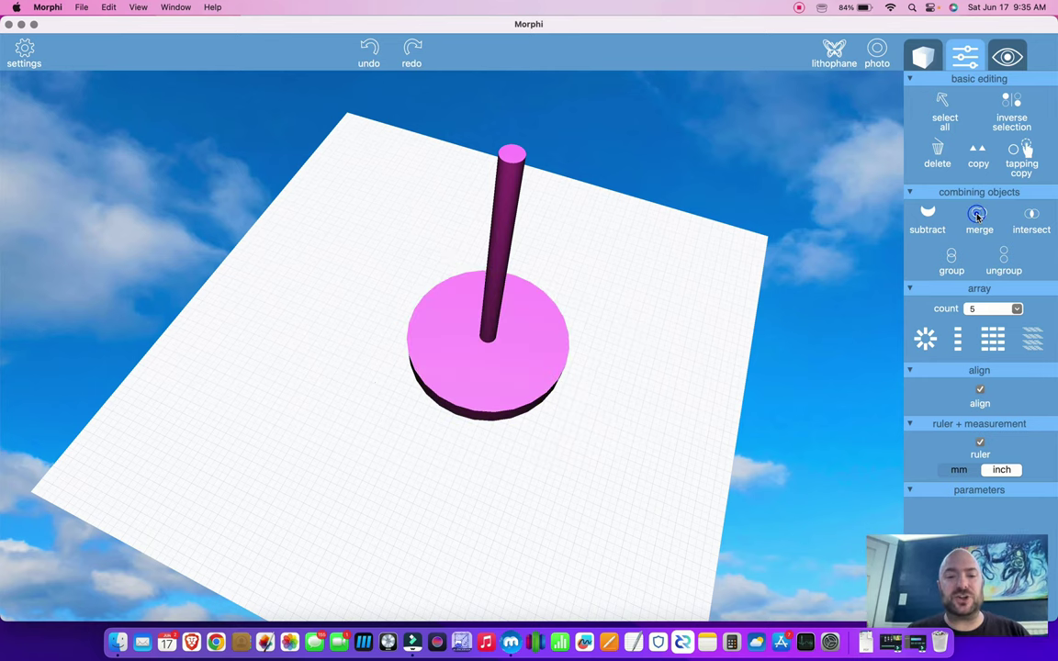
{"action": "left_click", "coordinate": [524, 372]}
{"action": "left_click_drag", "start_coordinate": [543, 366], "coordinate": [438, 269]}
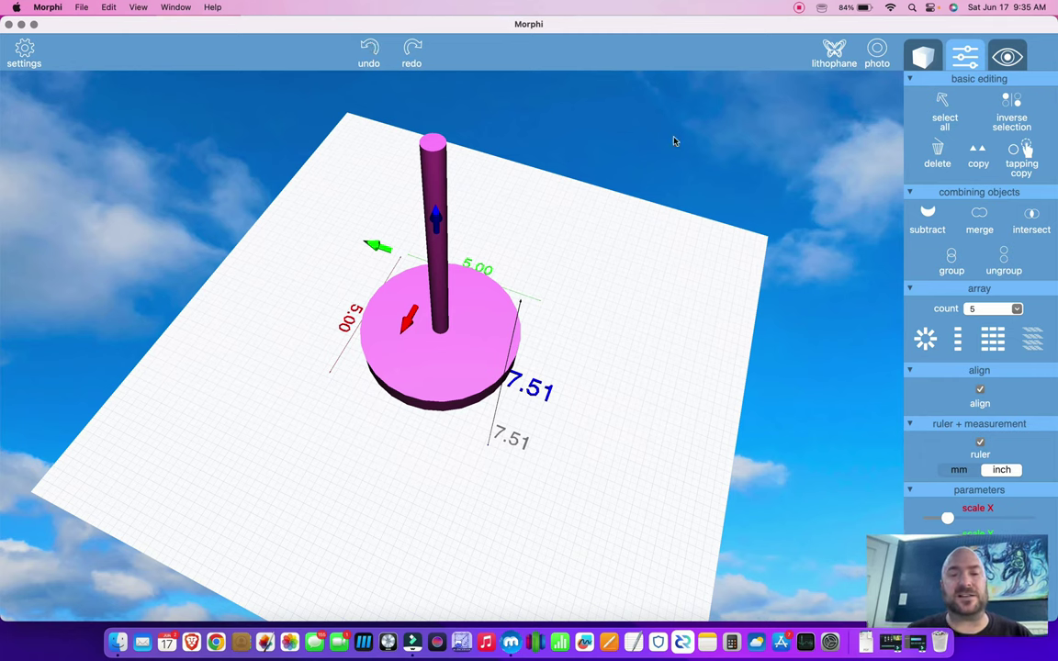
{"action": "left_click", "coordinate": [590, 359]}
{"action": "left_click", "coordinate": [506, 344]}
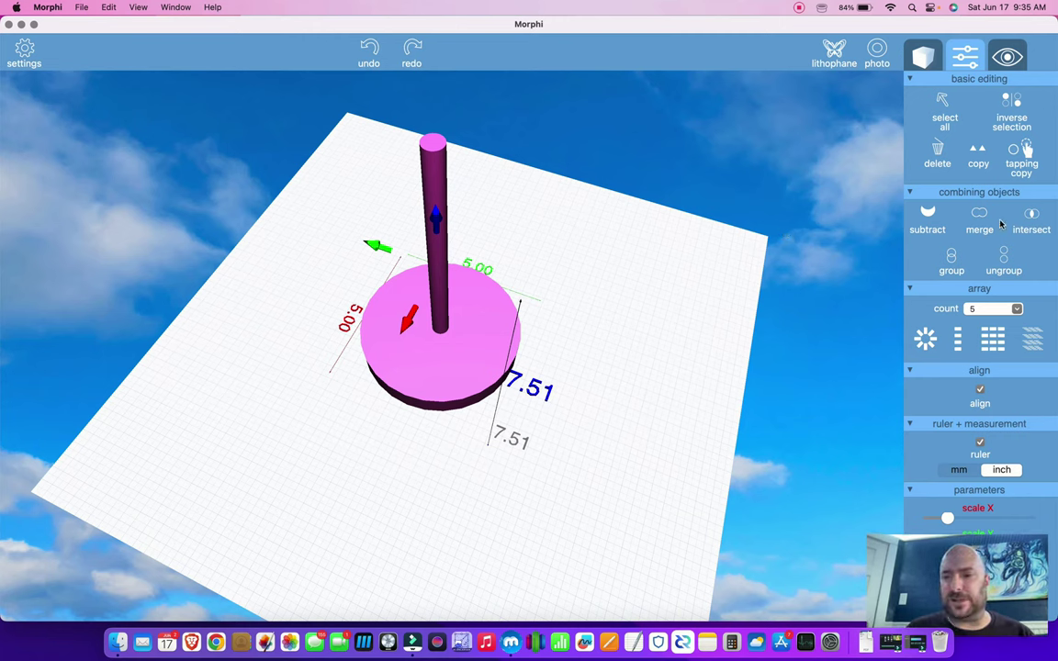
Undo the last move of the merged object and select it again.
{"action": "key", "text": "super+z"}
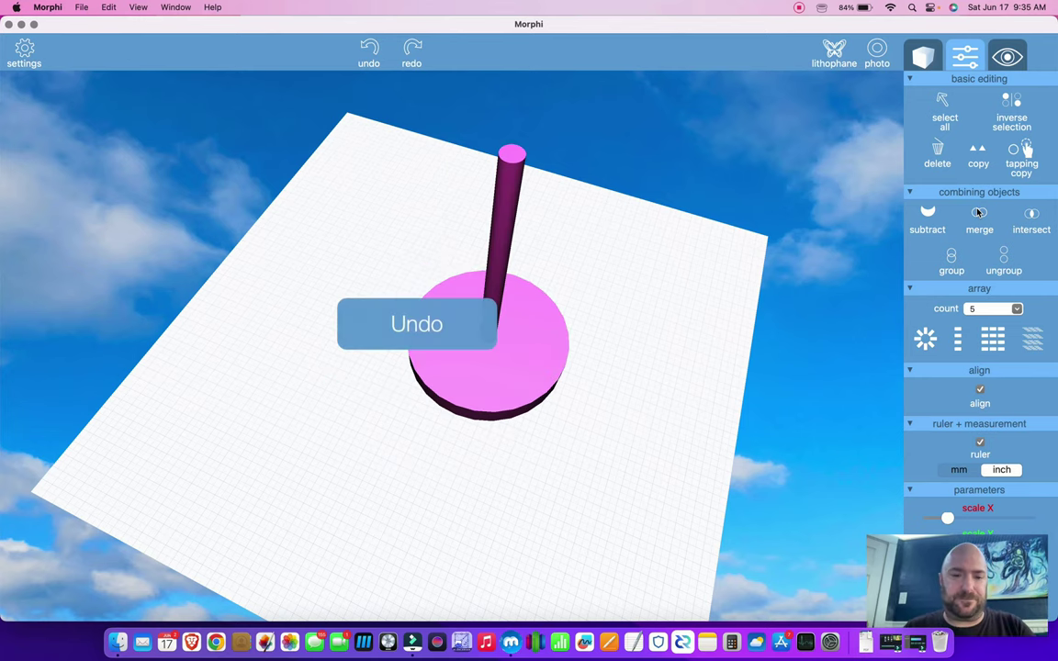
{"action": "left_click", "coordinate": [677, 291]}
{"action": "left_click", "coordinate": [502, 310]}
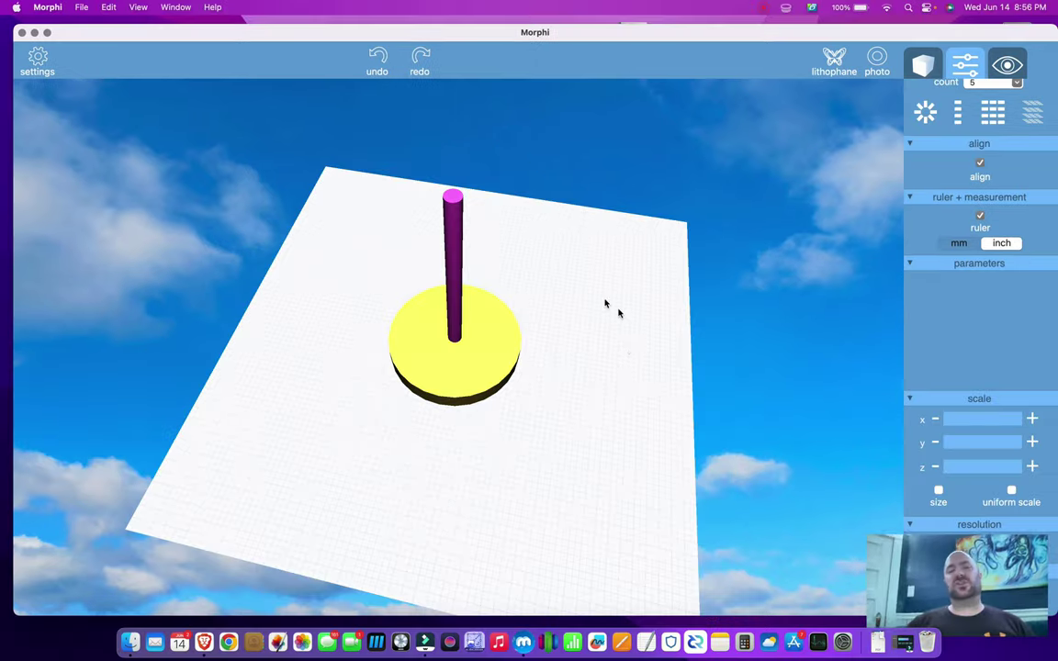
{"action": "left_click", "coordinate": [625, 342]}
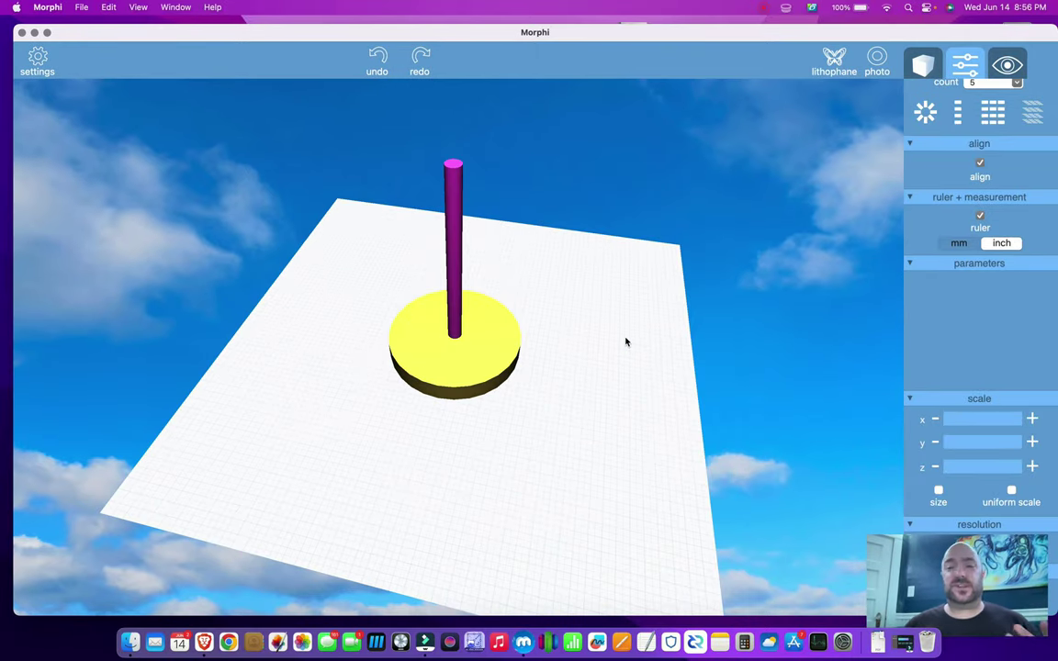
{"action": "left_click", "coordinate": [627, 340]}
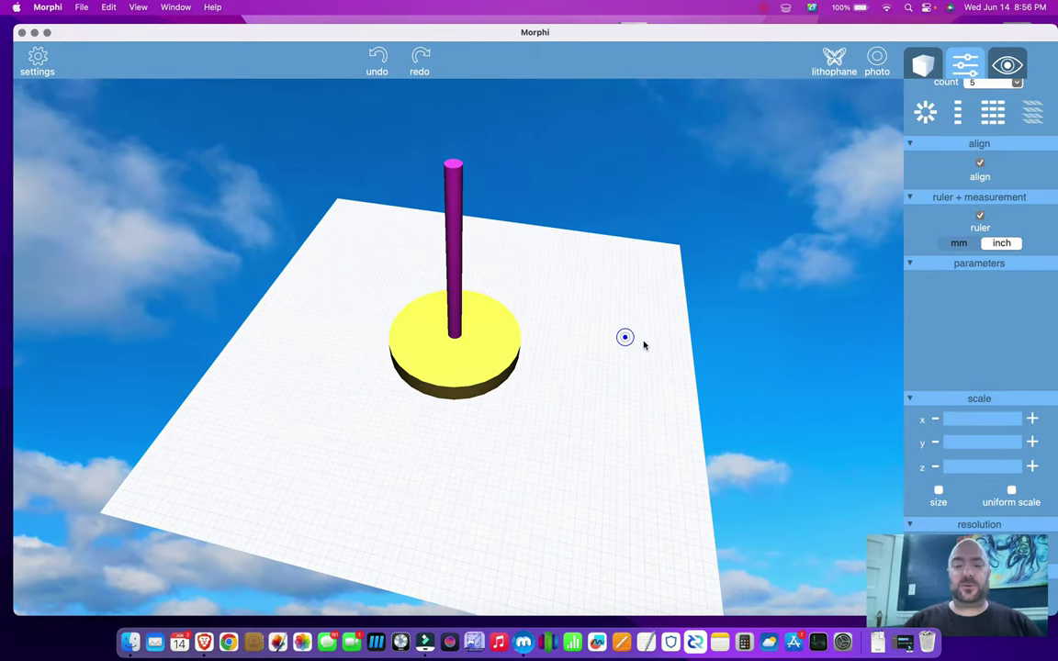
{"action": "left_click", "coordinate": [925, 65]}
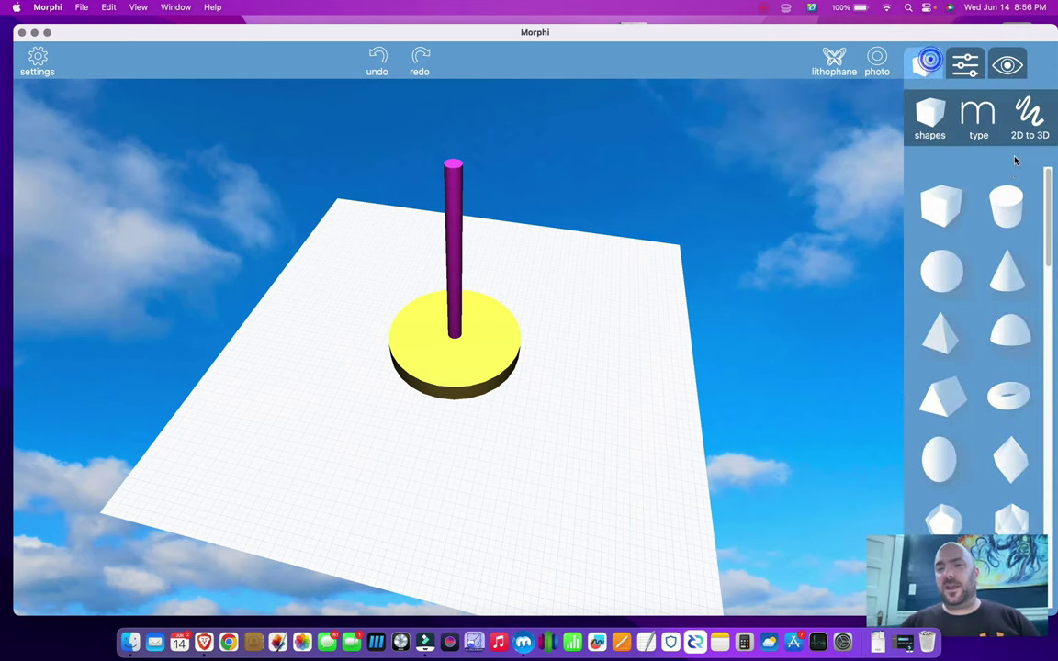
{"action": "left_click_drag", "start_coordinate": [907, 189], "coordinate": [564, 366]}
{"action": "left_click", "coordinate": [580, 340]}
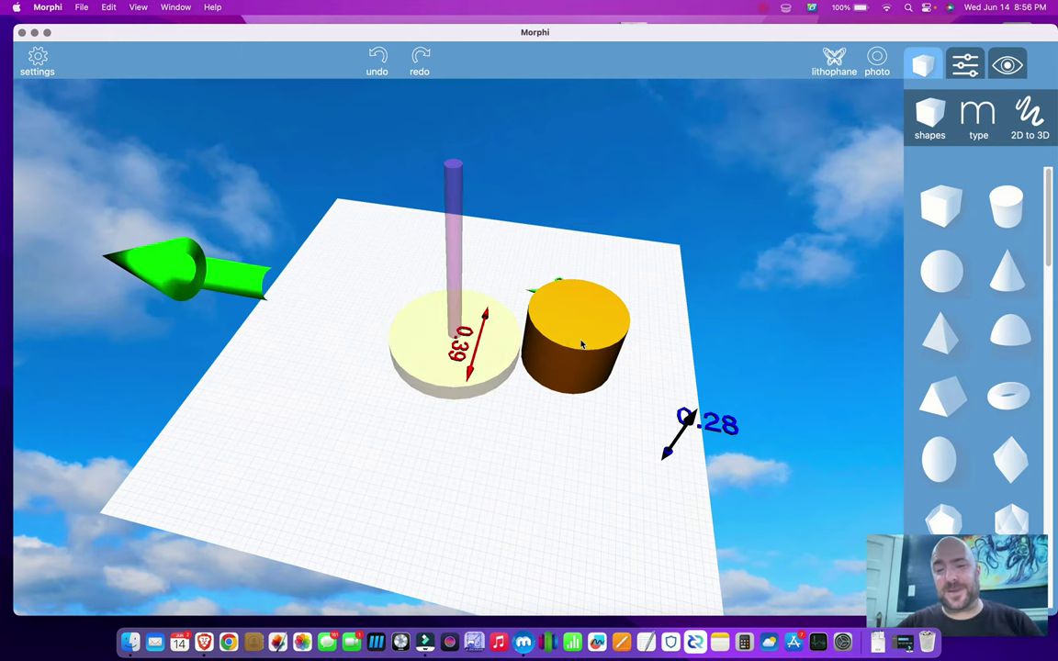
{"action": "key", "text": "BackSpace"}
Add an arch from the basic shapes library and move it onto the empty workplane in front of the disc.
{"action": "scroll", "coordinate": [977, 332], "scroll_direction": "down", "scroll_amount": 5}
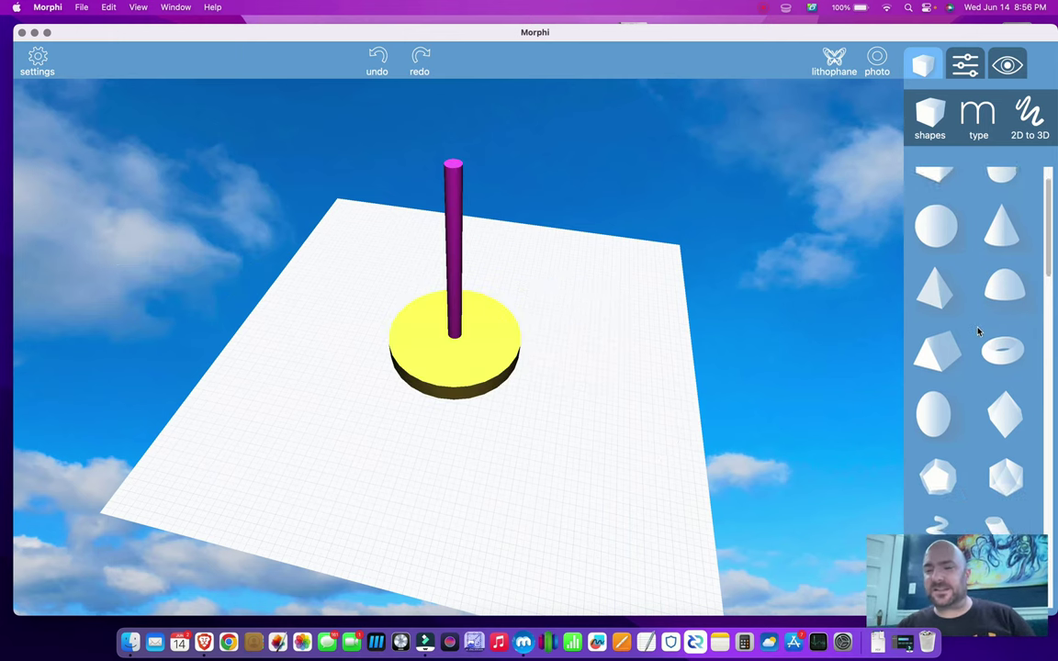
{"action": "scroll", "coordinate": [978, 331], "scroll_direction": "down", "scroll_amount": 6}
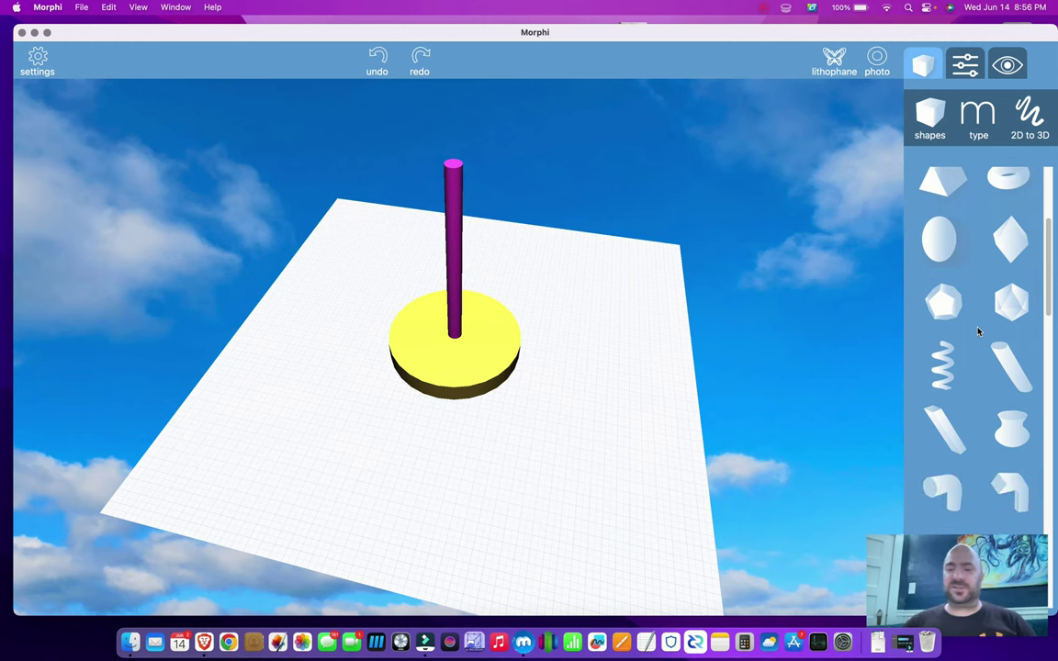
{"action": "scroll", "coordinate": [978, 331], "scroll_direction": "down", "scroll_amount": 3}
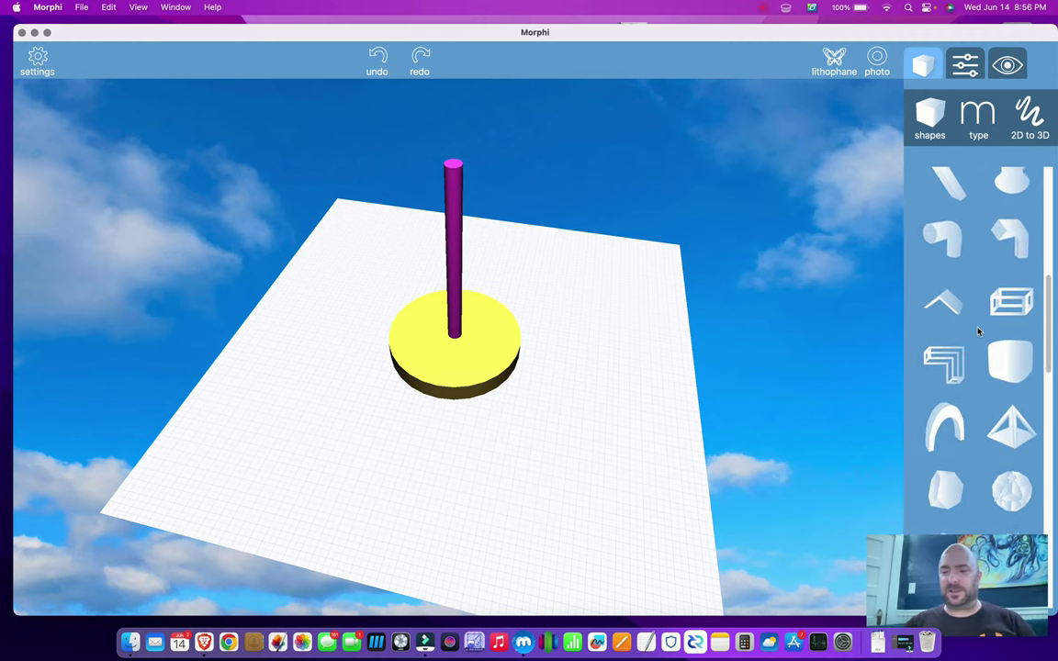
{"action": "left_click", "coordinate": [950, 412]}
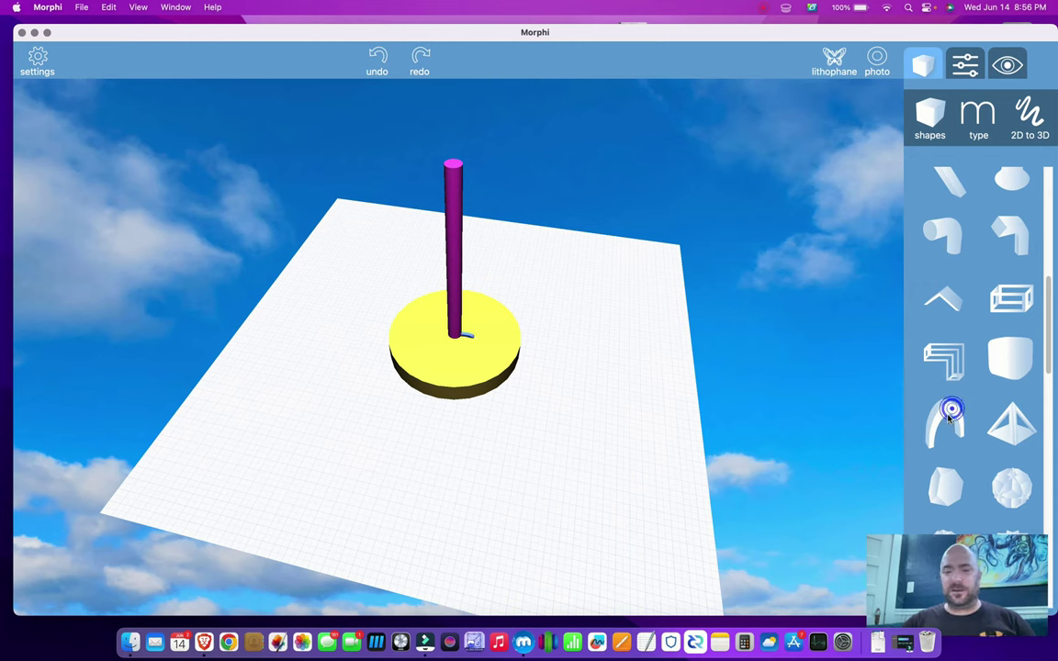
{"action": "left_click", "coordinate": [466, 338]}
{"action": "left_click_drag", "start_coordinate": [466, 338], "coordinate": [535, 426]}
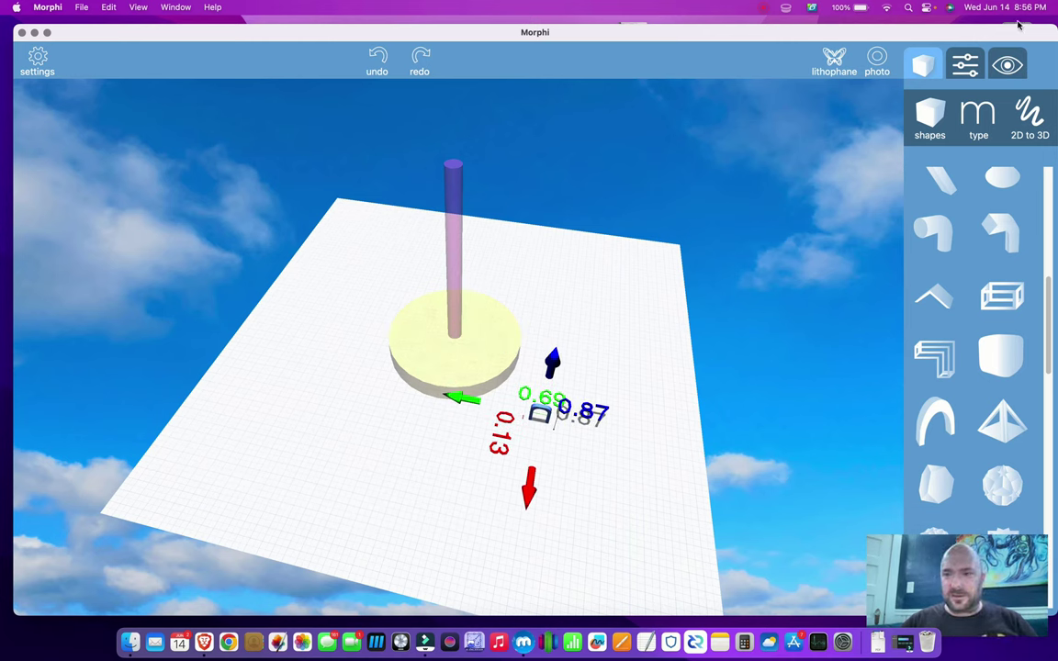
Add a round pipe elbow from the shapes library and move it off the disc onto the empty workplane beside it.
{"action": "left_click_drag", "start_coordinate": [945, 236], "coordinate": [629, 334]}
{"action": "left_click_drag", "start_coordinate": [686, 300], "coordinate": [647, 335]}
{"action": "left_click", "coordinate": [937, 234]}
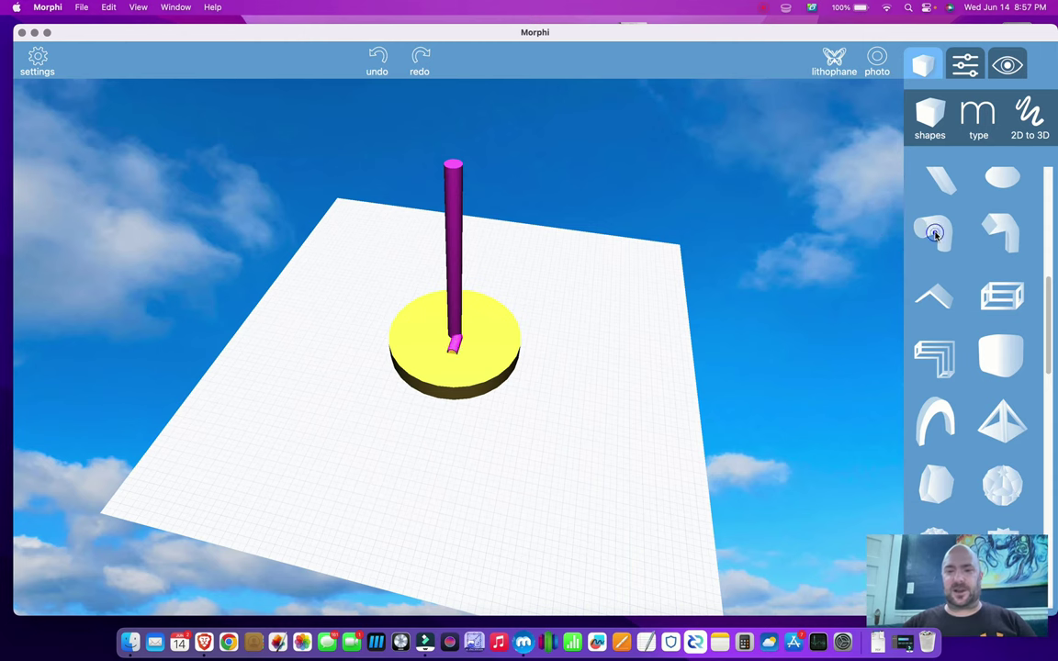
{"action": "left_click_drag", "start_coordinate": [487, 346], "coordinate": [579, 333]}
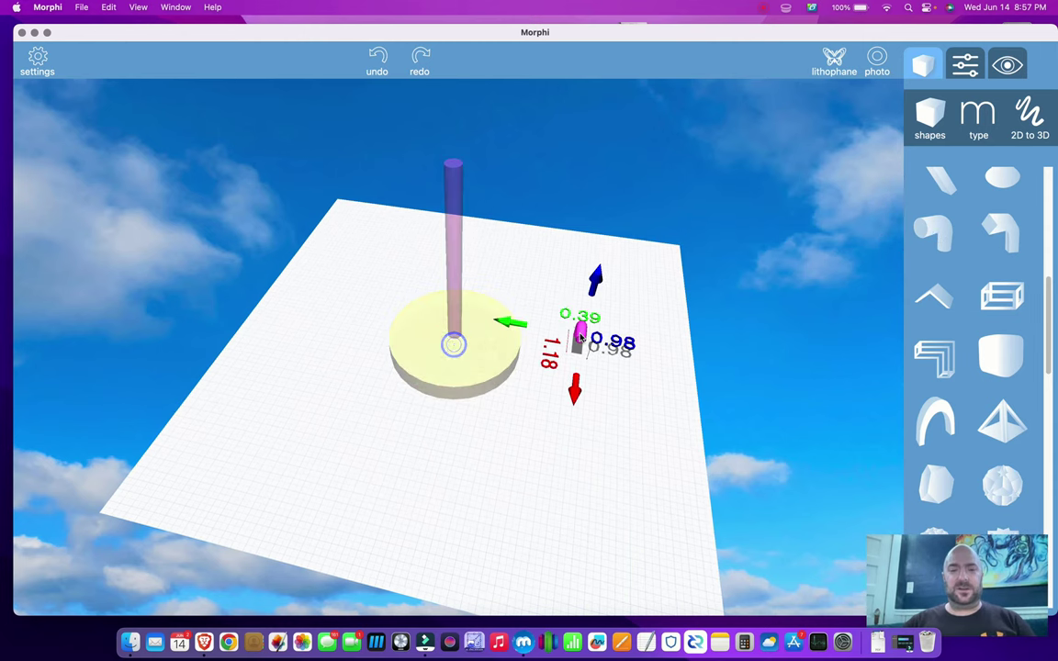